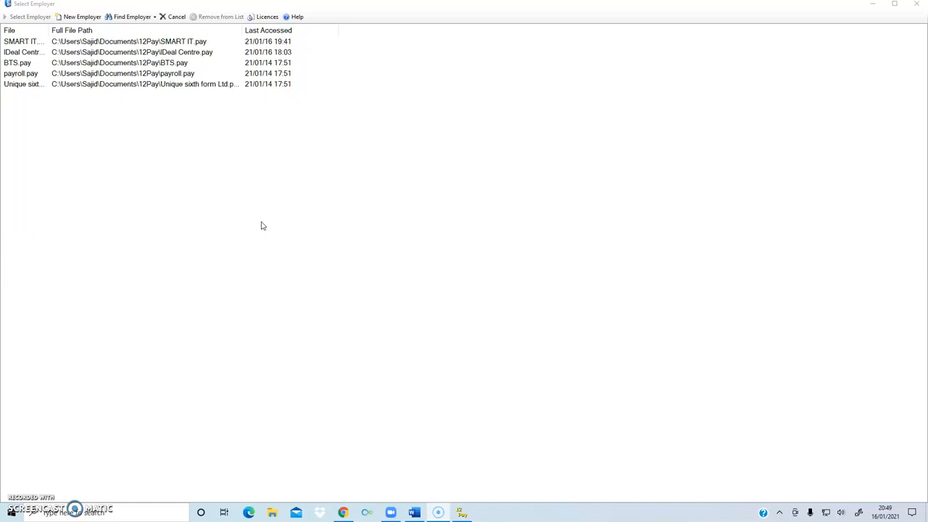
# Start a new employer file and enter XYZ LTD as its file name.
pyautogui.click(82, 18)
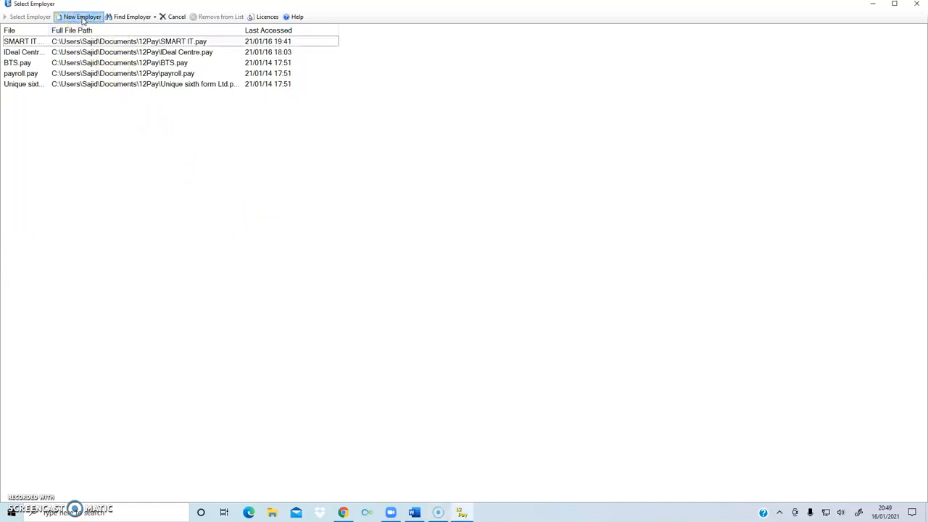
pyautogui.click(82, 16)
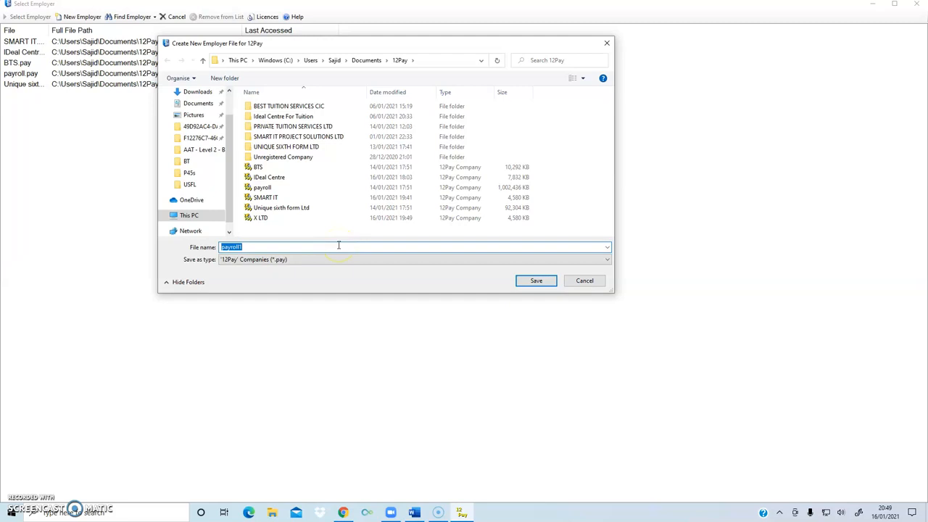
pyautogui.write('X')
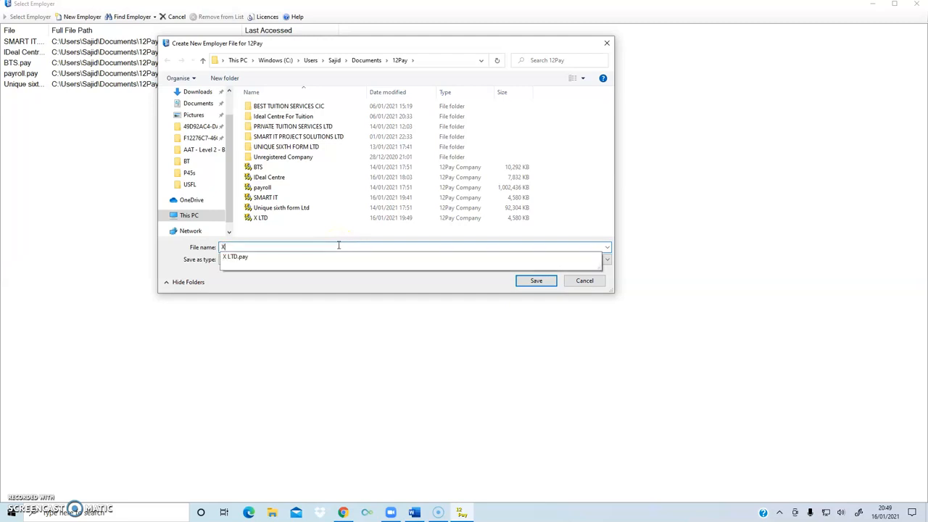
pyautogui.write('YZ')
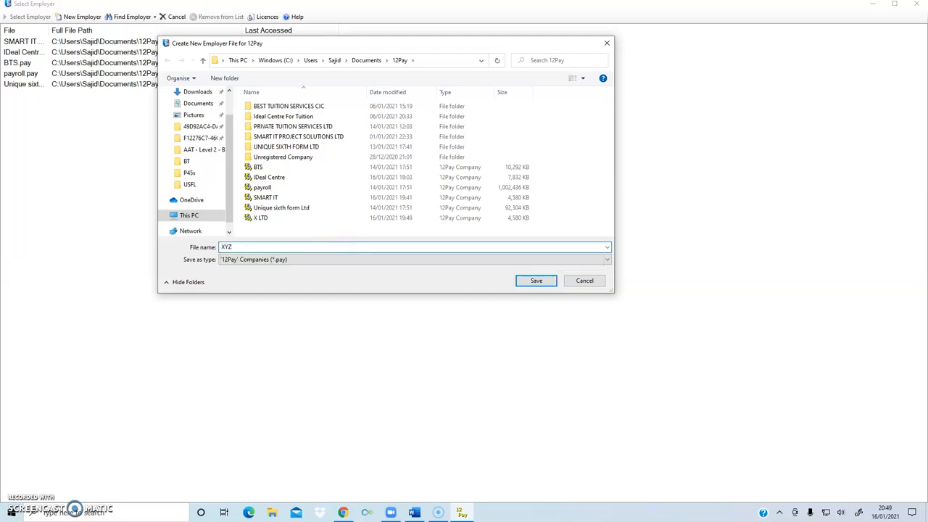
pyautogui.write(' LTD')
# Save the XYZ LTD employer file and accept the employer warning.
pyautogui.click(535, 281)
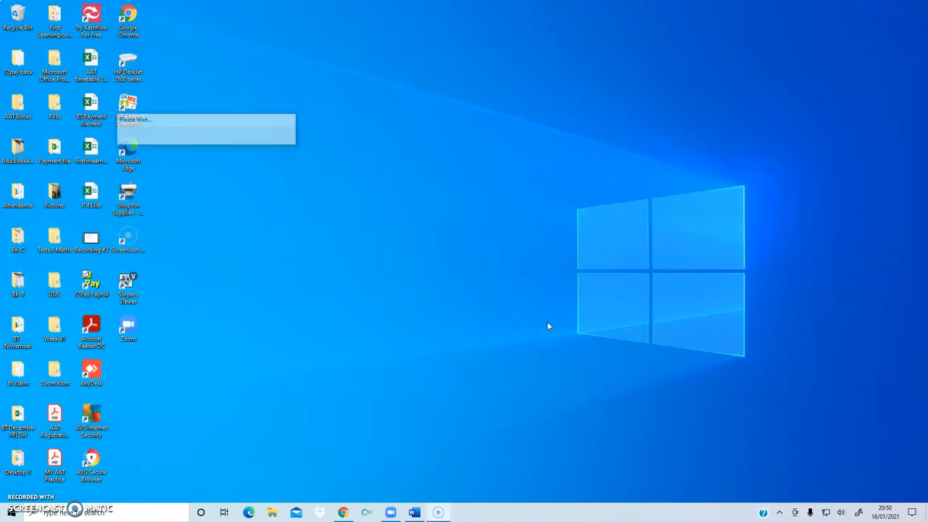
pyautogui.click(101, 80)
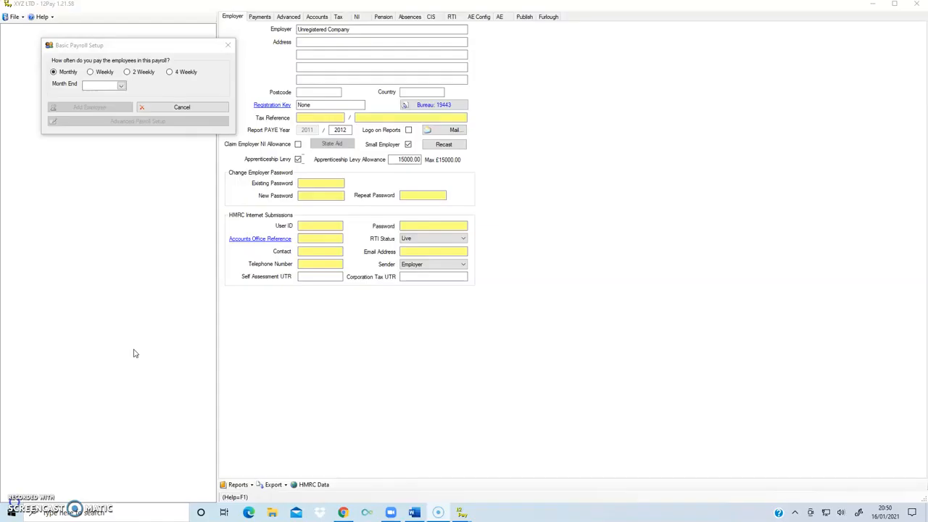
# Keep the payroll Monthly with the month end set to 31 January 2021, then continue to advanced setup.
pyautogui.click(139, 356)
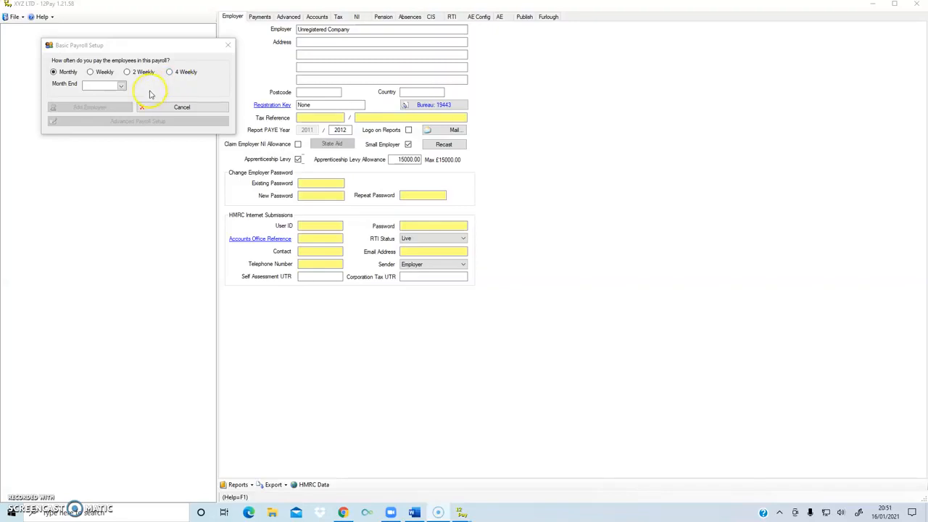
pyautogui.click(121, 85)
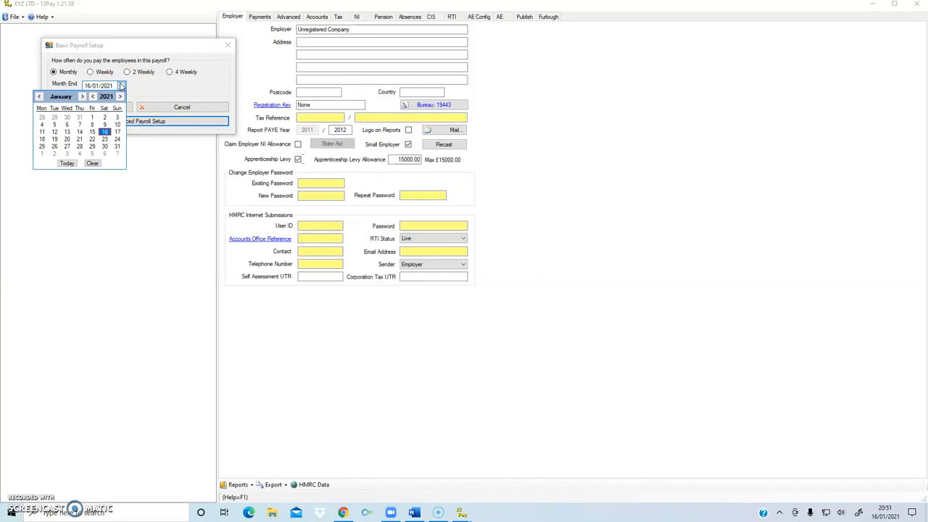
pyautogui.click(117, 146)
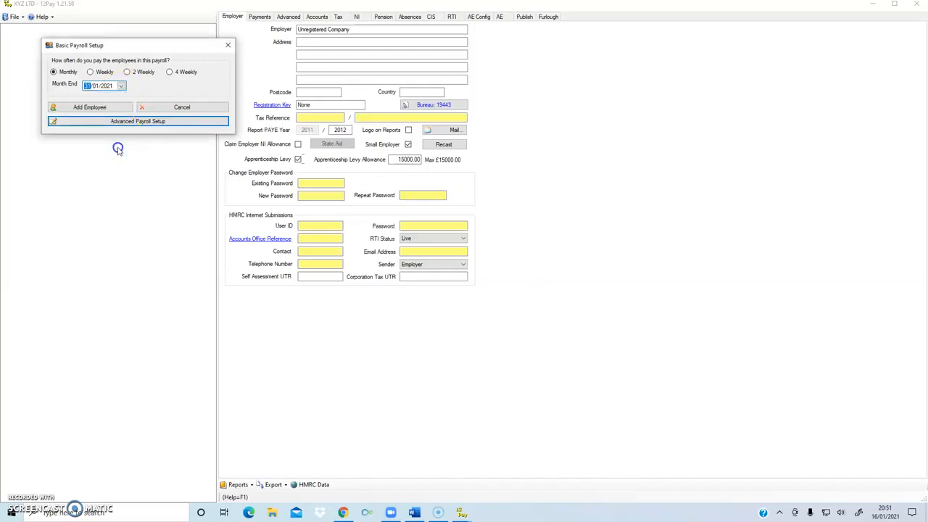
pyautogui.click(180, 223)
pyautogui.click(153, 216)
pyautogui.click(134, 124)
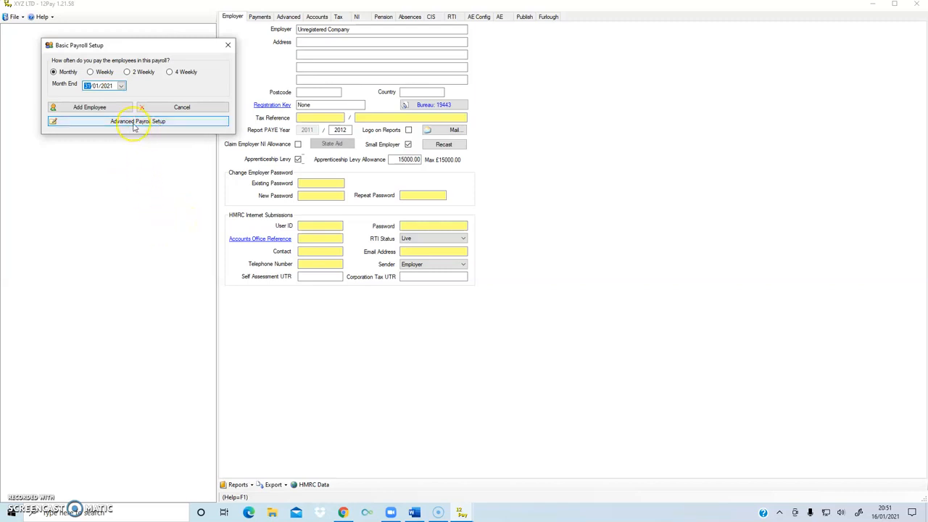
pyautogui.click(172, 165)
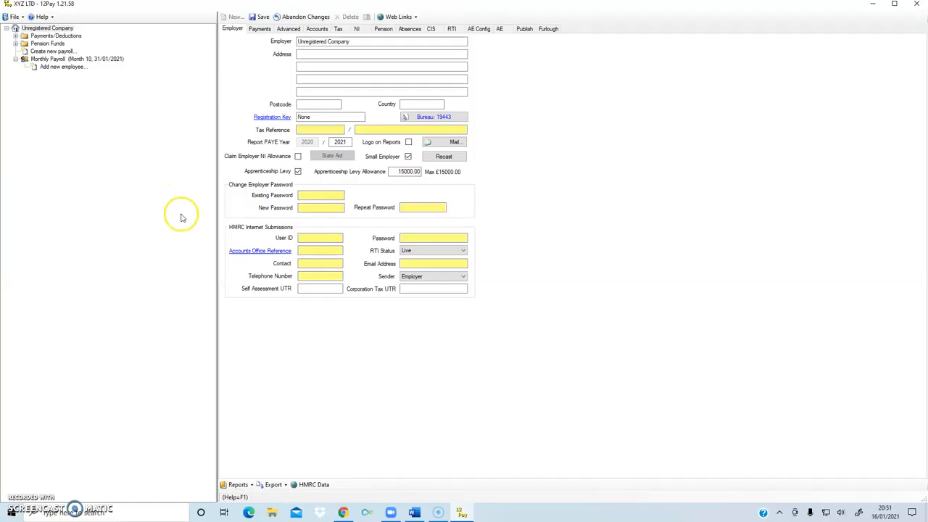
# Replace the placeholder employer name Unregistered Company with XYZ LTD.
pyautogui.click(307, 57)
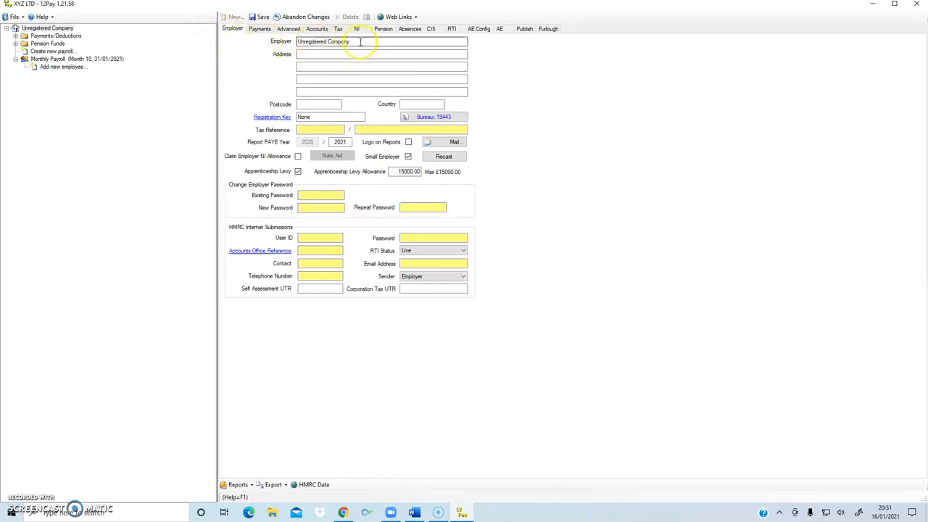
pyautogui.moveTo(360, 41); pyautogui.dragTo(295, 43)
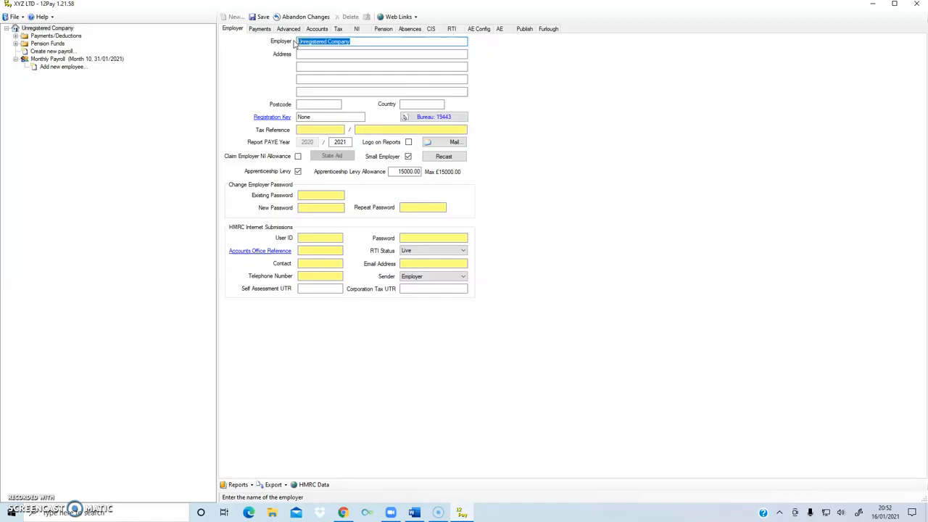
pyautogui.write('XYZ ')
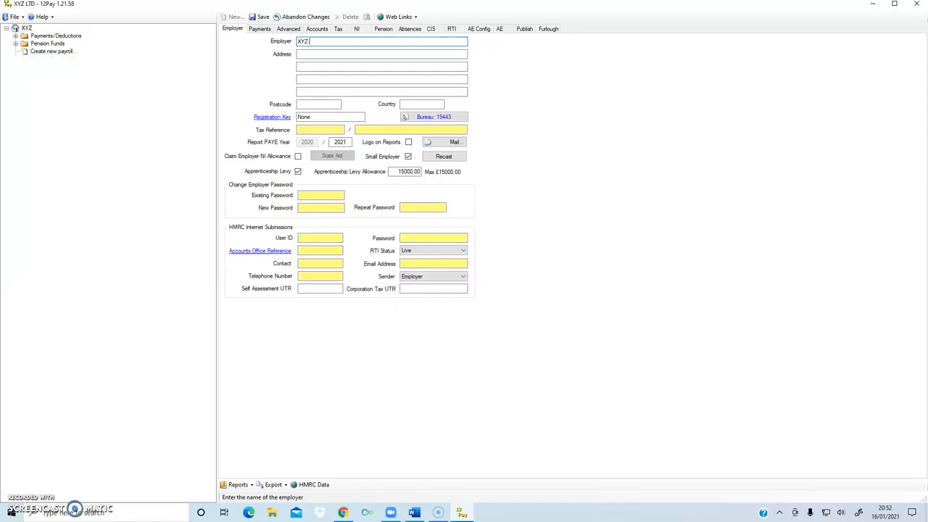
pyautogui.write('LTD')
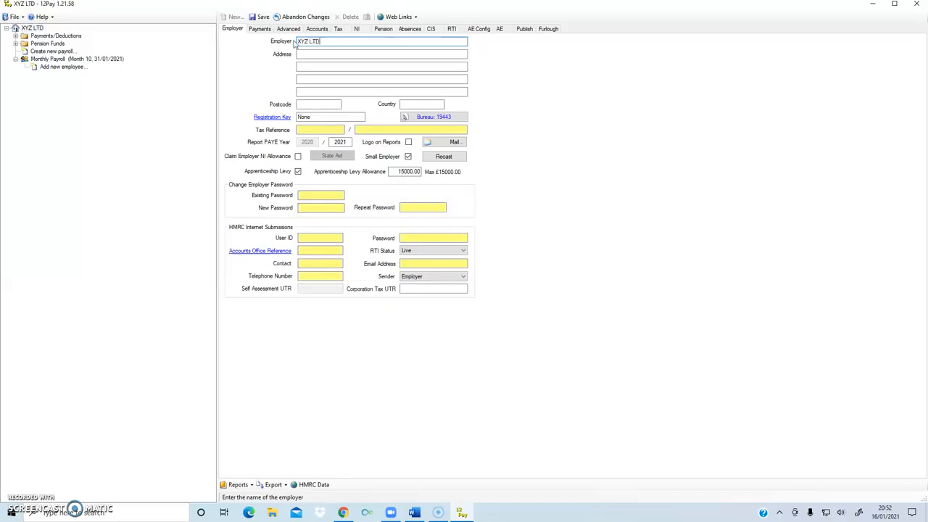
pyautogui.click(337, 53)
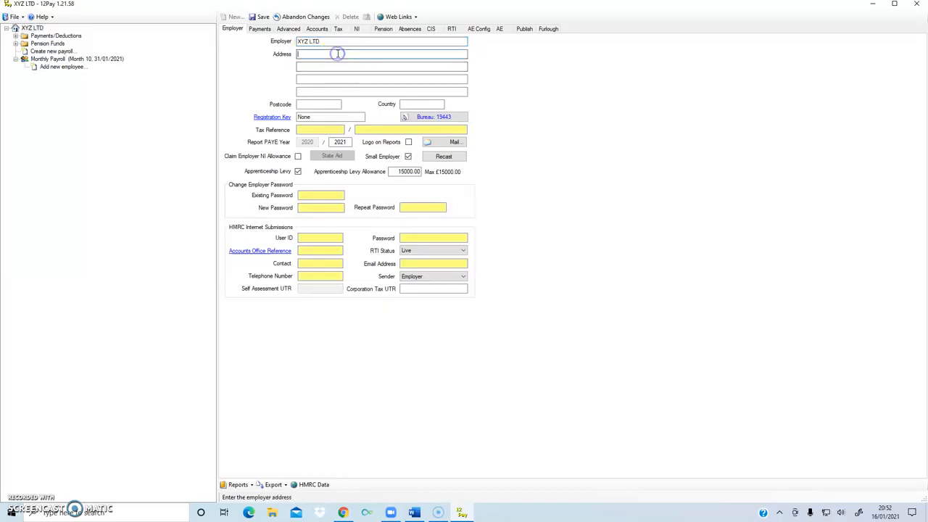
pyautogui.click(310, 66)
pyautogui.write('London')
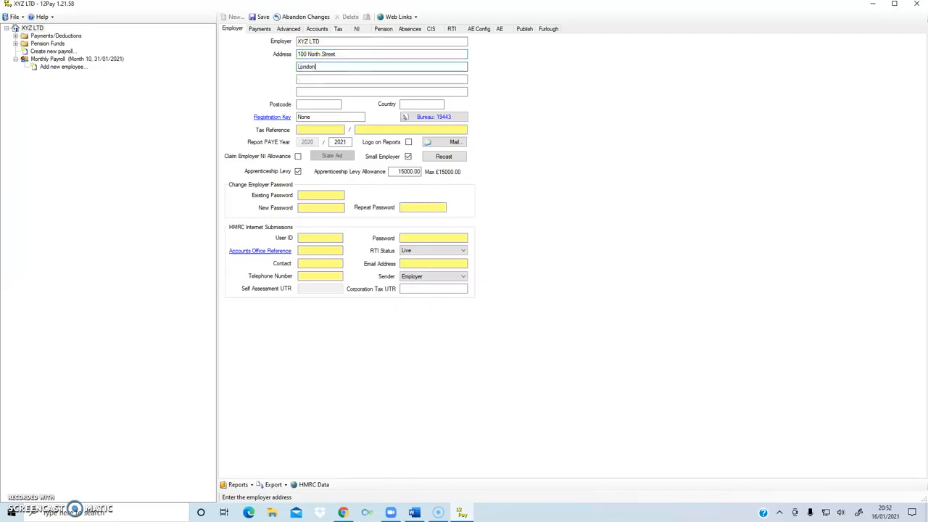
pyautogui.click(336, 103)
pyautogui.click(328, 104)
pyautogui.write('E12')
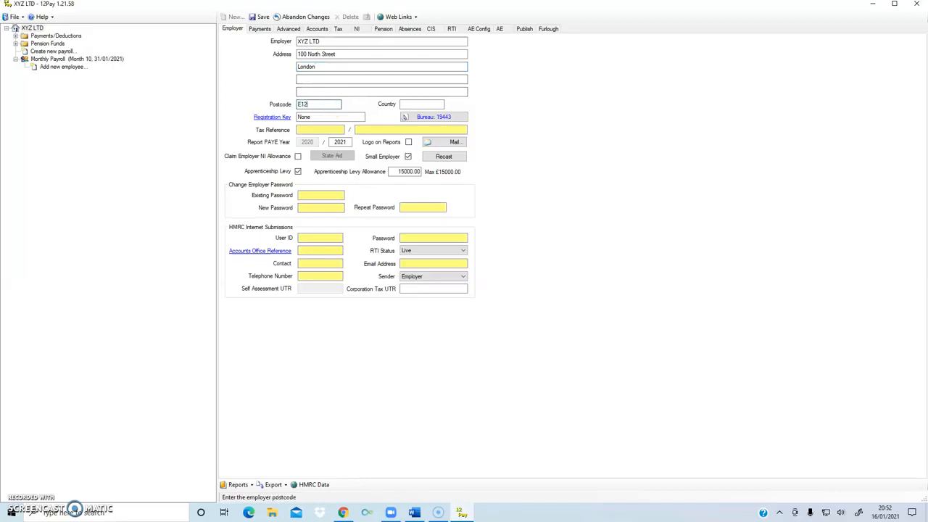
pyautogui.write(' 4PG')
pyautogui.click(412, 104)
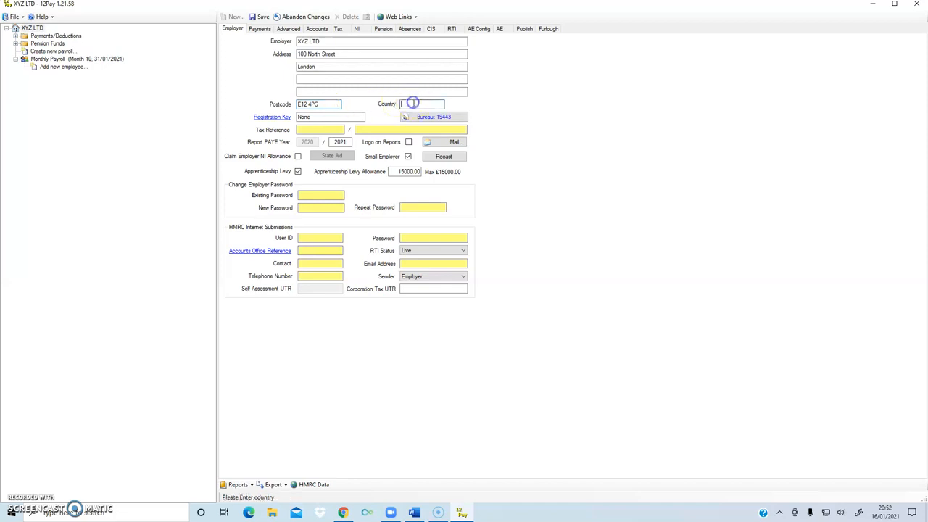
pyautogui.write('UK')
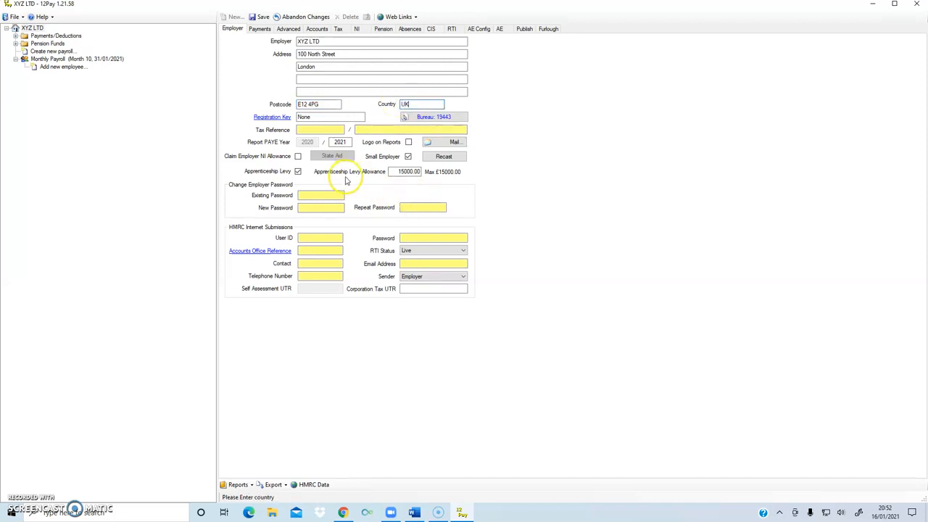
pyautogui.click(307, 131)
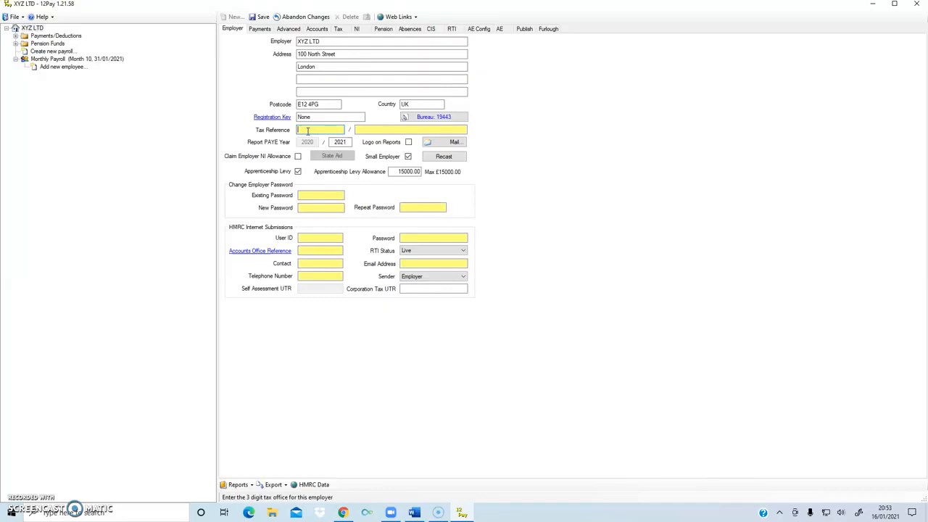
pyautogui.write('120')
pyautogui.click(386, 130)
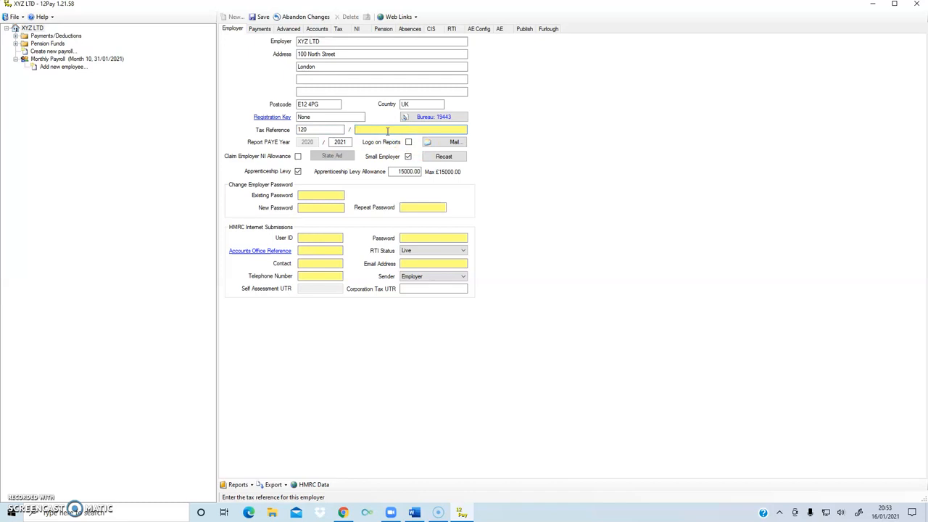
pyautogui.write('YB500')
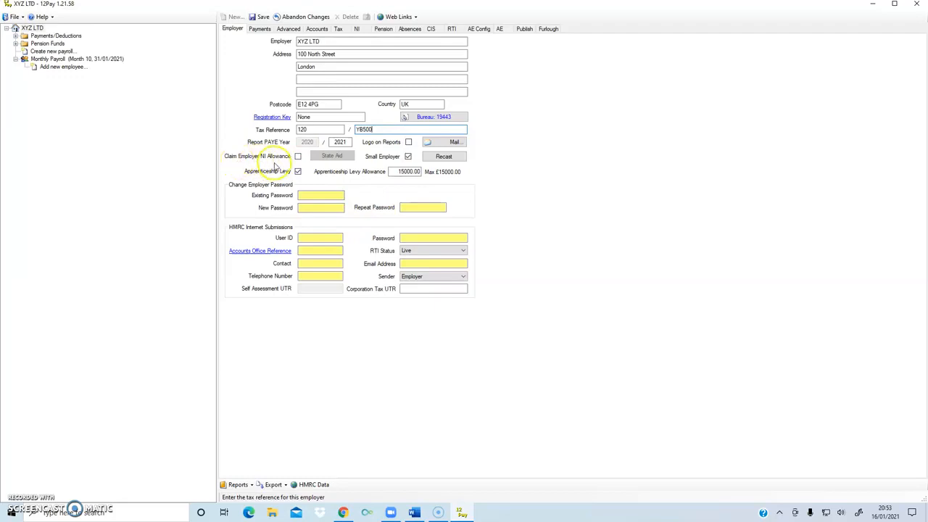
pyautogui.click(298, 159)
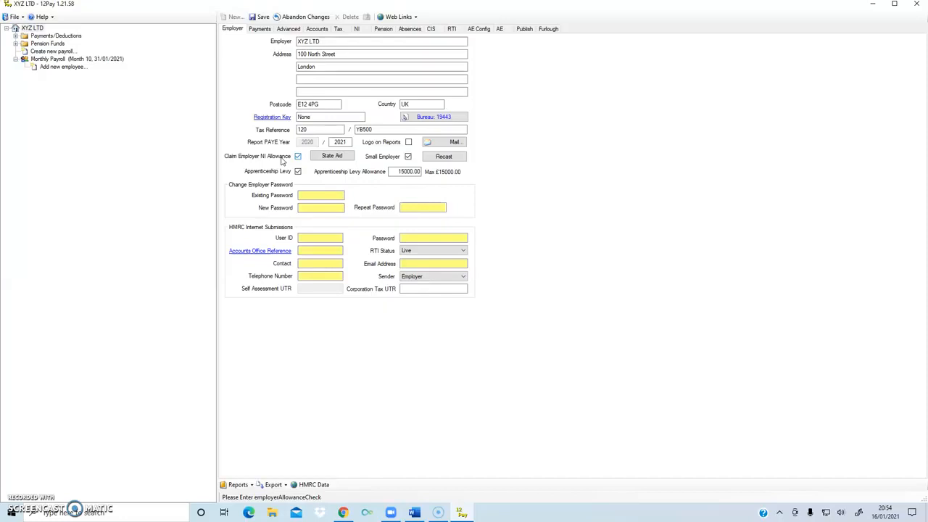
# Leave Small Employer ticked and untick the Apprenticeship Levy option.
pyautogui.click(408, 157)
pyautogui.click(408, 158)
pyautogui.click(297, 171)
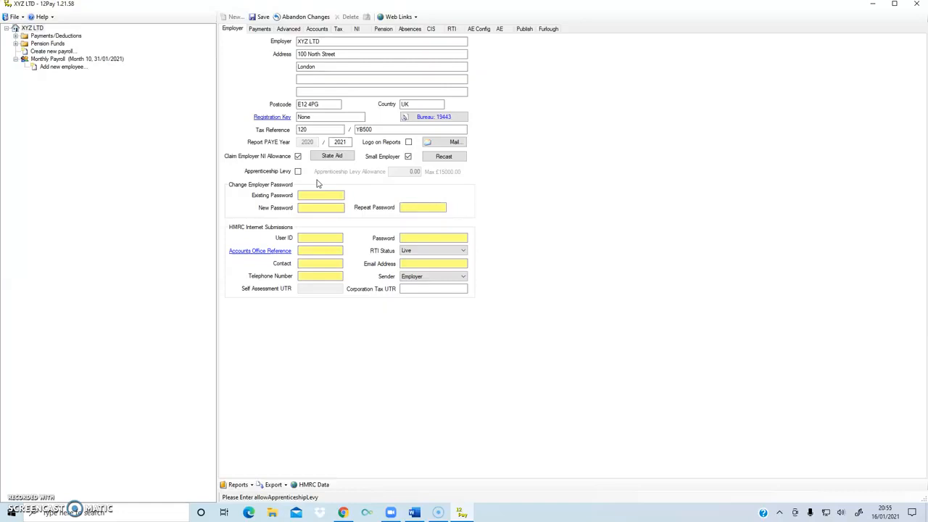
# Clear the Existing Password field so it stays blank.
pyautogui.click(323, 197)
pyautogui.click(322, 194)
pyautogui.write('•••••')
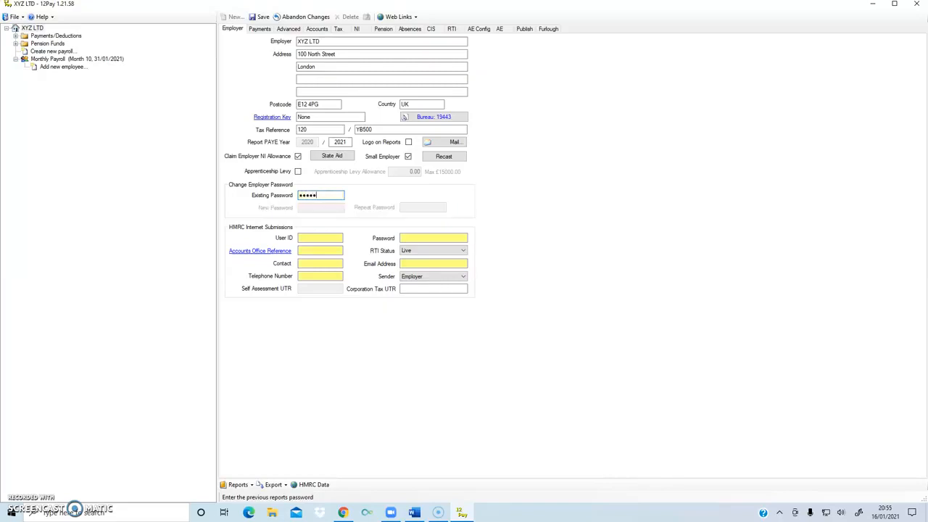
pyautogui.click(319, 209)
pyautogui.click(394, 195)
pyautogui.moveTo(327, 195); pyautogui.dragTo(282, 197)
pyautogui.press('BackSpace')
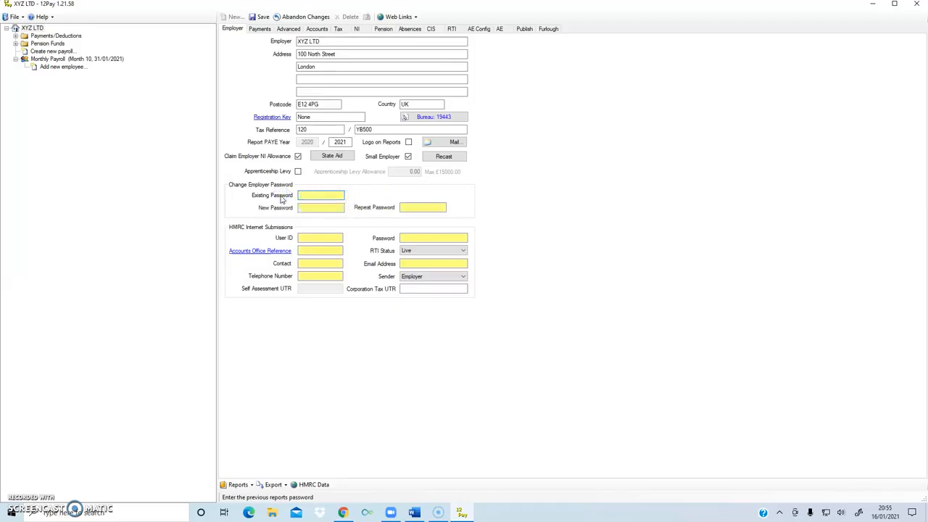
# Enter the new reports password and repeat it in Repeat Password.
pyautogui.click(311, 208)
pyautogui.click(373, 222)
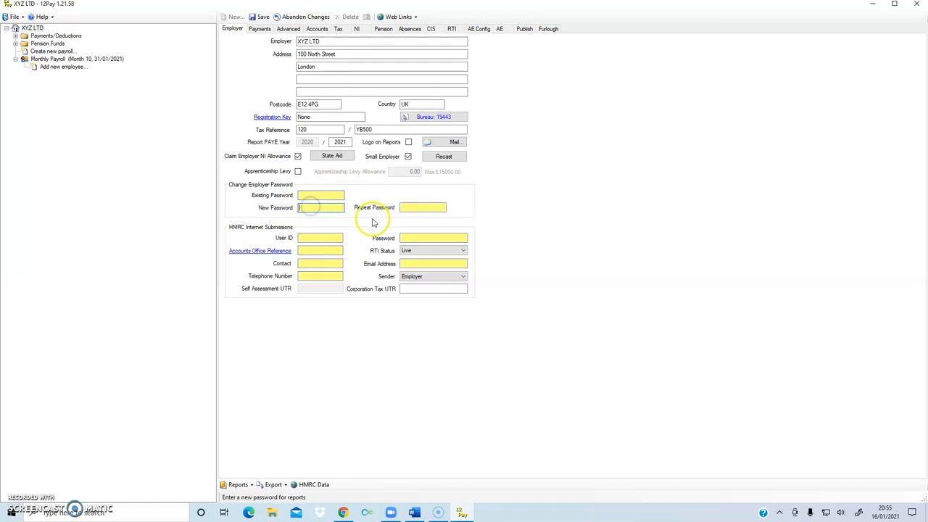
pyautogui.write('•••••')
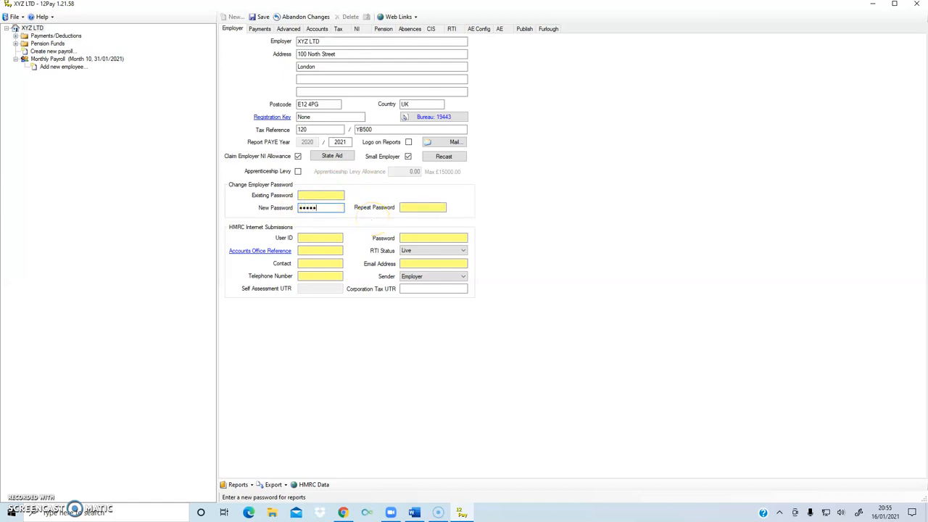
pyautogui.click(418, 208)
pyautogui.write('••••')
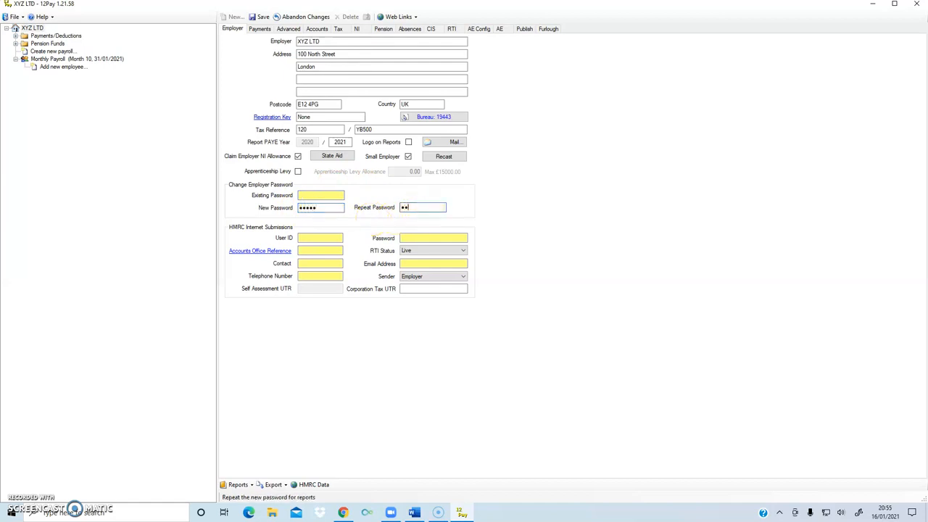
pyautogui.write('•')
pyautogui.click(326, 238)
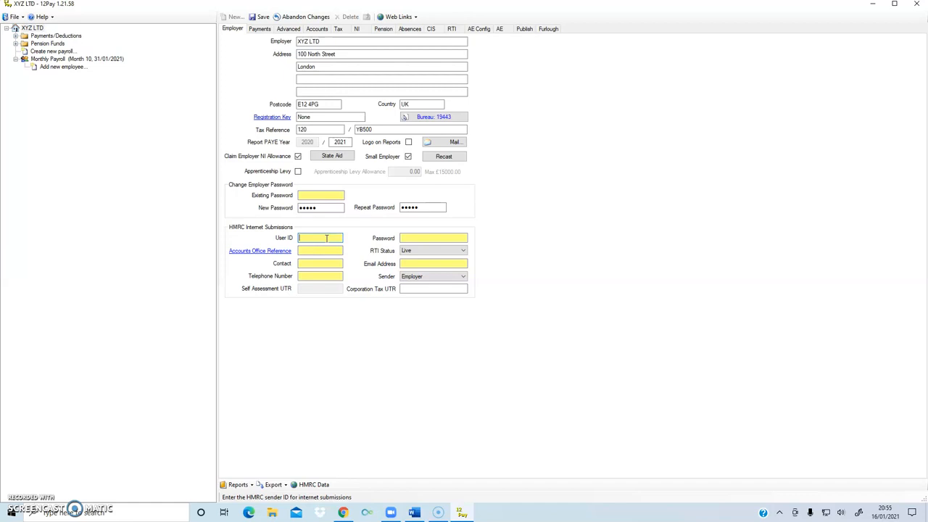
# Enter the HMRC sender user ID and its submissions password.
pyautogui.write('112233344455')
pyautogui.click(438, 236)
pyautogui.write('••••••••••')
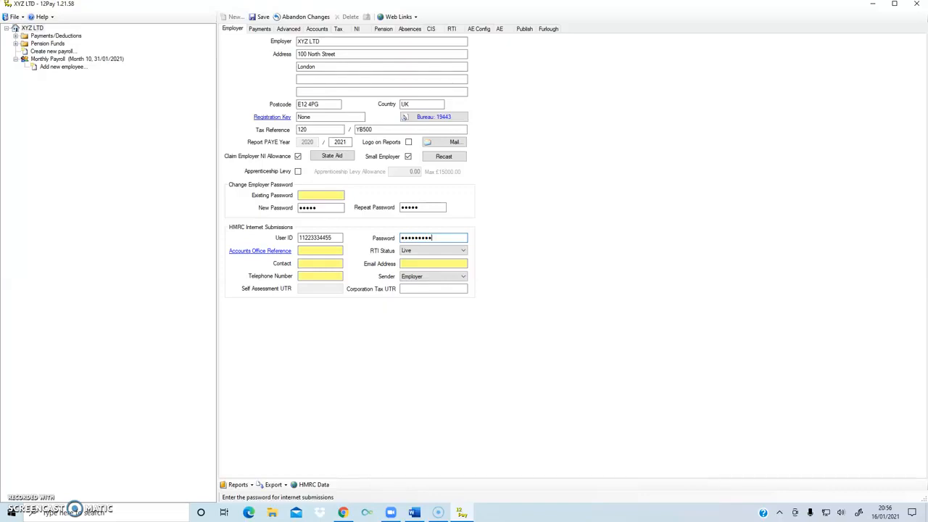
# Type the 11-digit Accounts Office Reference into its HMRC submissions field.
pyautogui.click(309, 250)
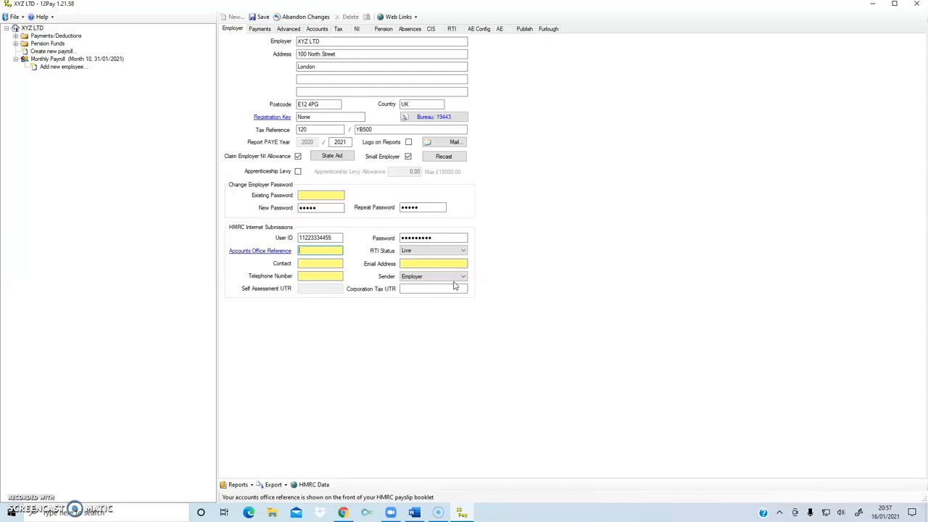
pyautogui.write('12345678905')
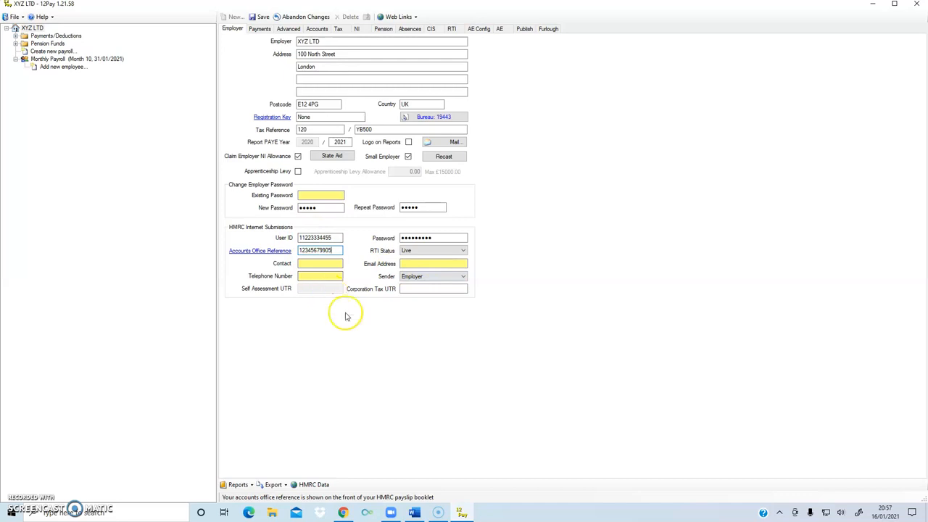
pyautogui.click(327, 264)
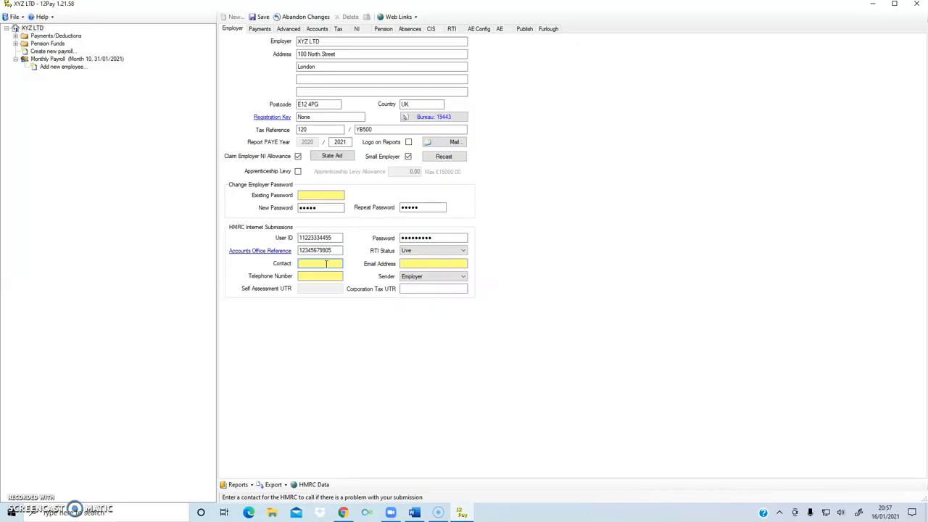
# Set the HMRC contact to XYZ and enter the contact's e-mail address.
pyautogui.write('XYZ')
pyautogui.click(423, 263)
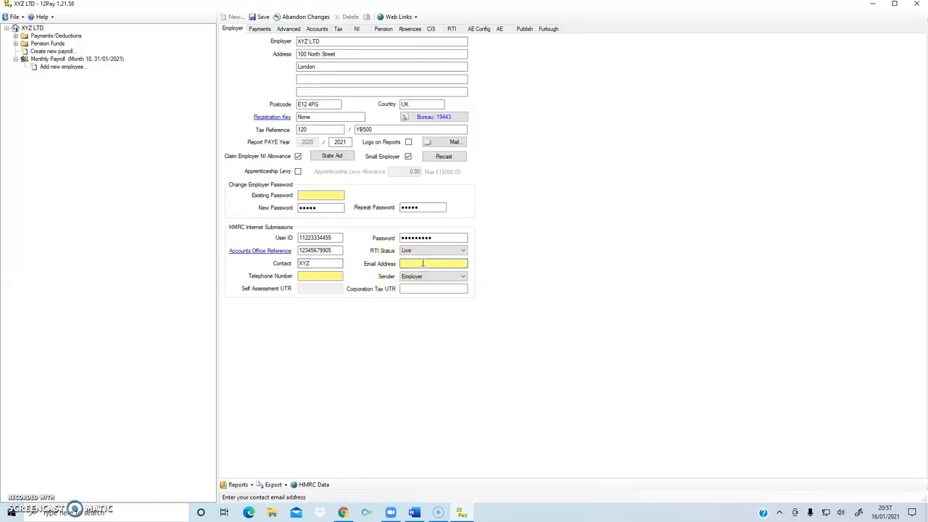
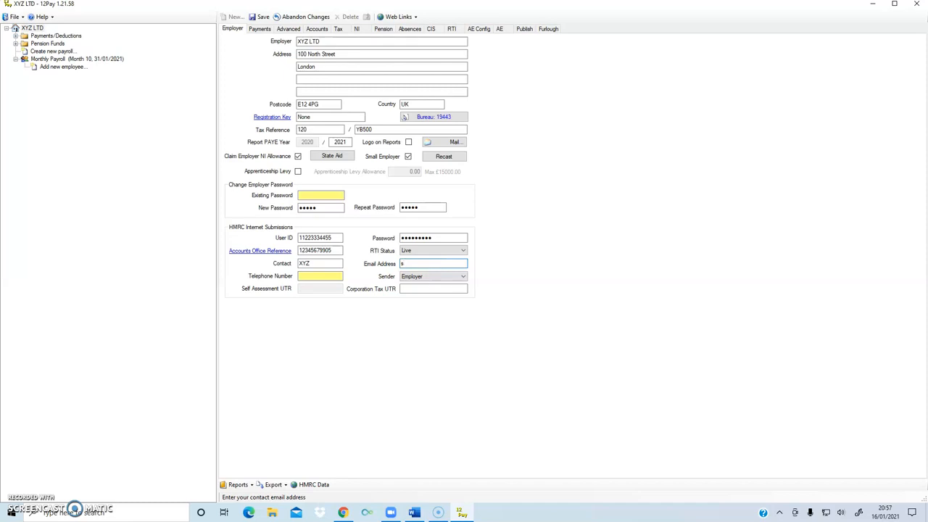
# Enter the company's Corporation Tax UTR.
pyautogui.click(311, 275)
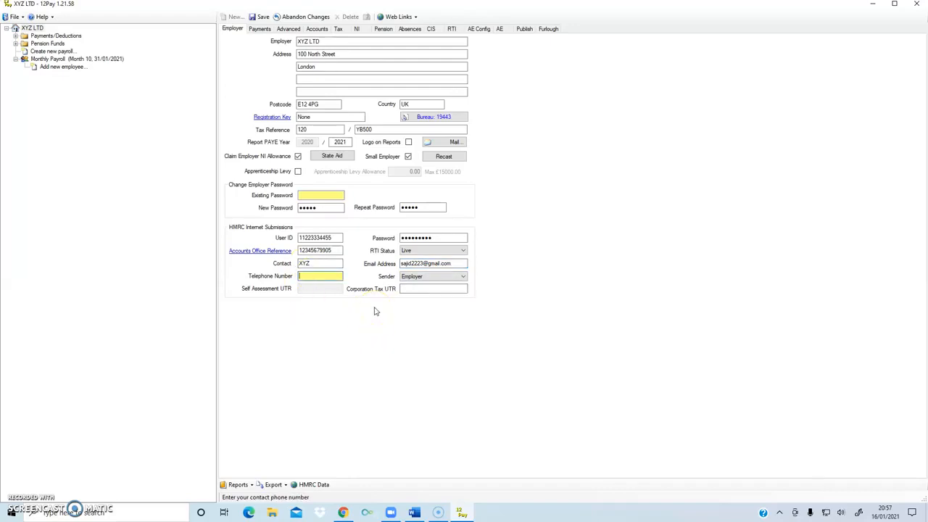
pyautogui.click(432, 289)
pyautogui.click(606, 385)
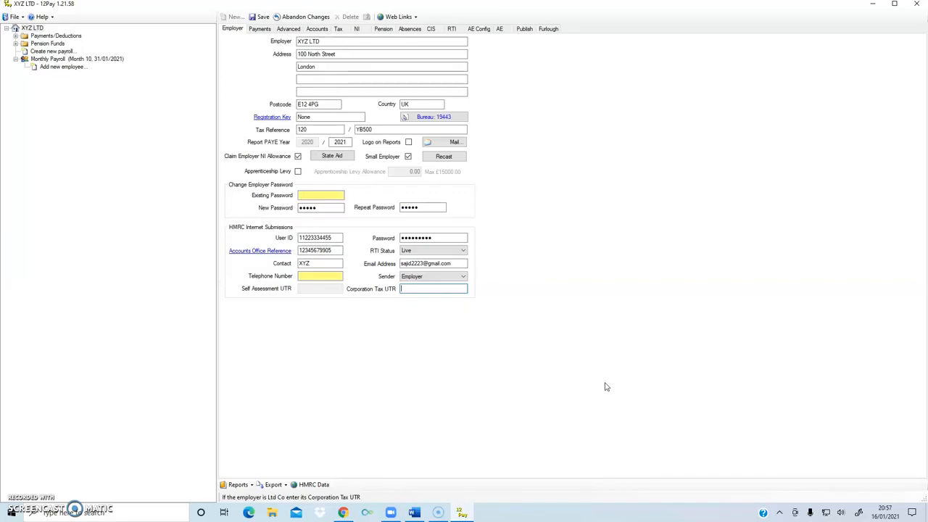
pyautogui.write('1010101010')
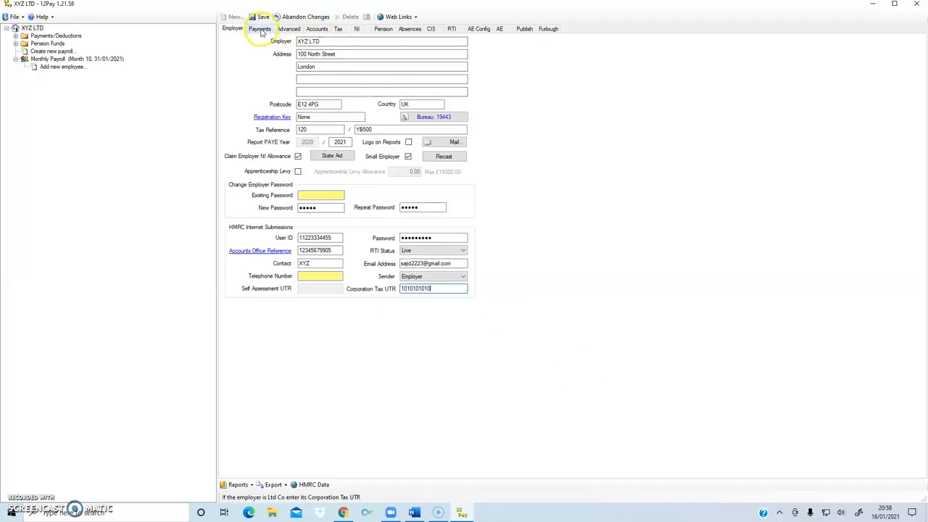
# Replace the Corporation Tax UTR on the main employer details with the corrected number.
pyautogui.click(259, 29)
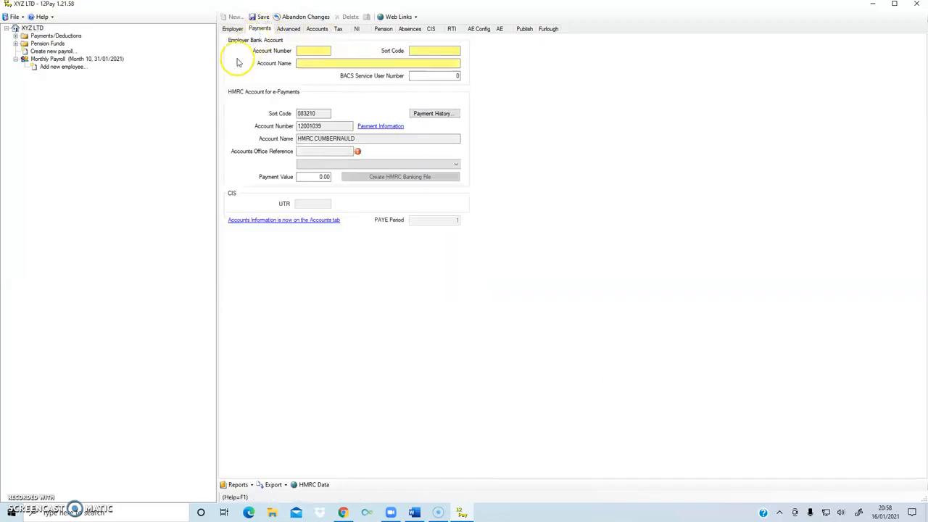
pyautogui.click(317, 151)
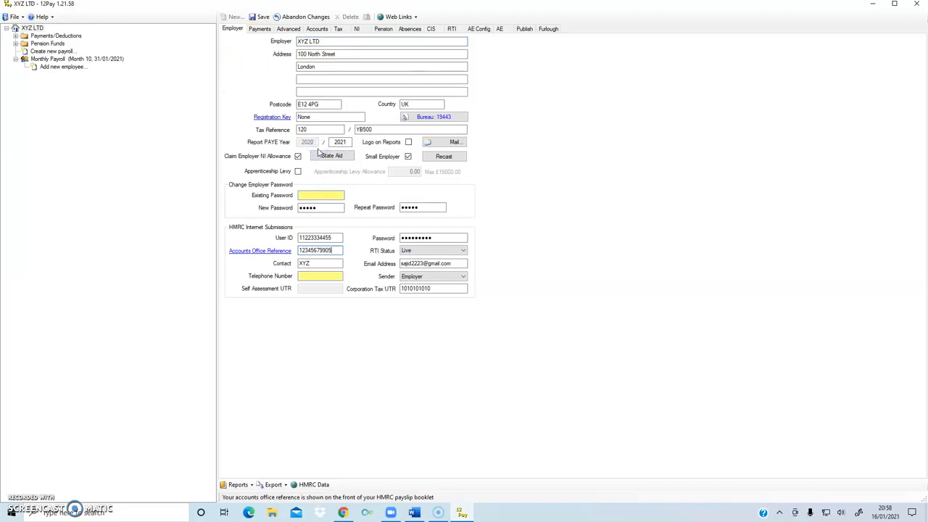
pyautogui.moveTo(442, 288); pyautogui.dragTo(390, 289)
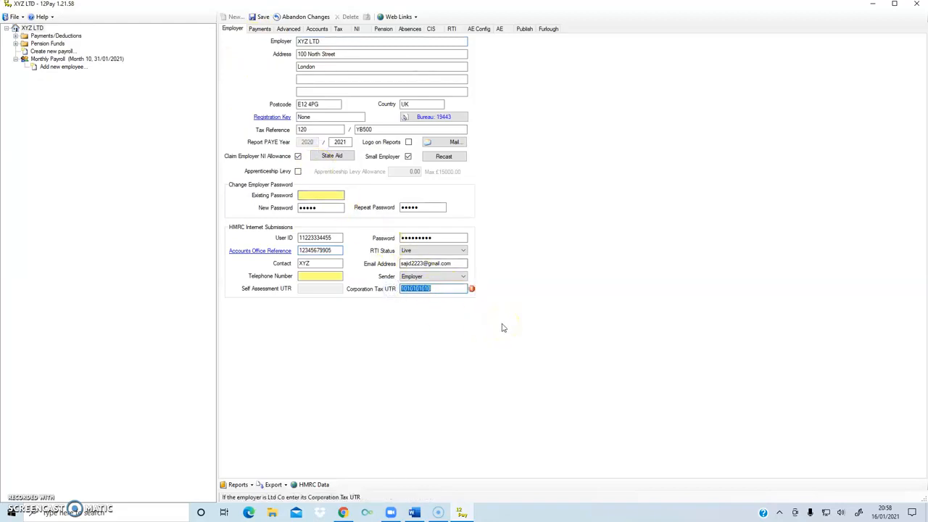
pyautogui.write('1')
pyautogui.write('111')
pyautogui.press('BackSpace')
pyautogui.press('BackSpace')
pyautogui.press('BackSpace')
pyautogui.write('234567892')
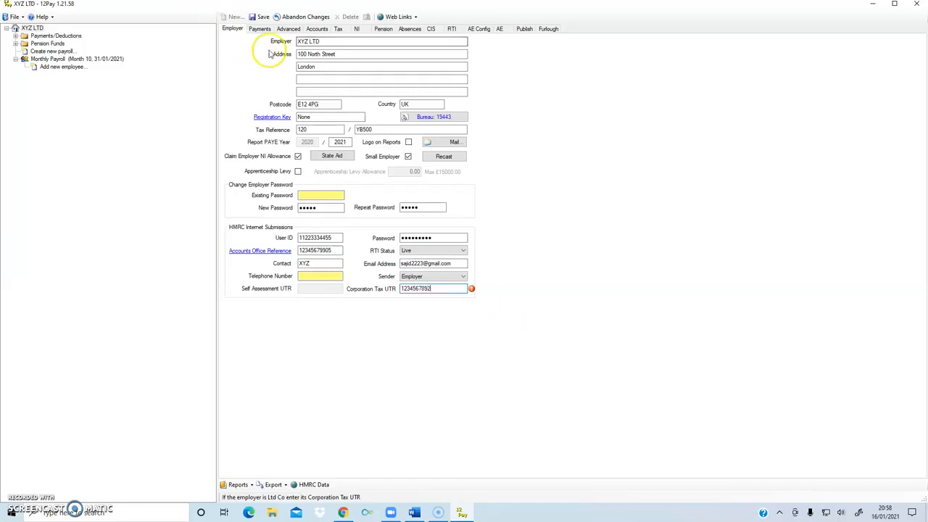
# Go to XYZ LTD's Payments page and select the blank bank account number field.
pyautogui.click(261, 29)
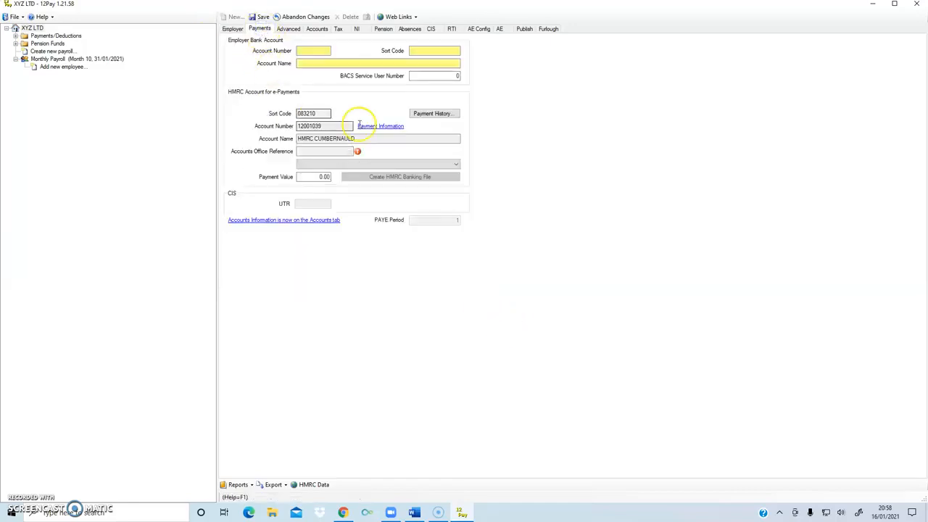
pyautogui.click(322, 153)
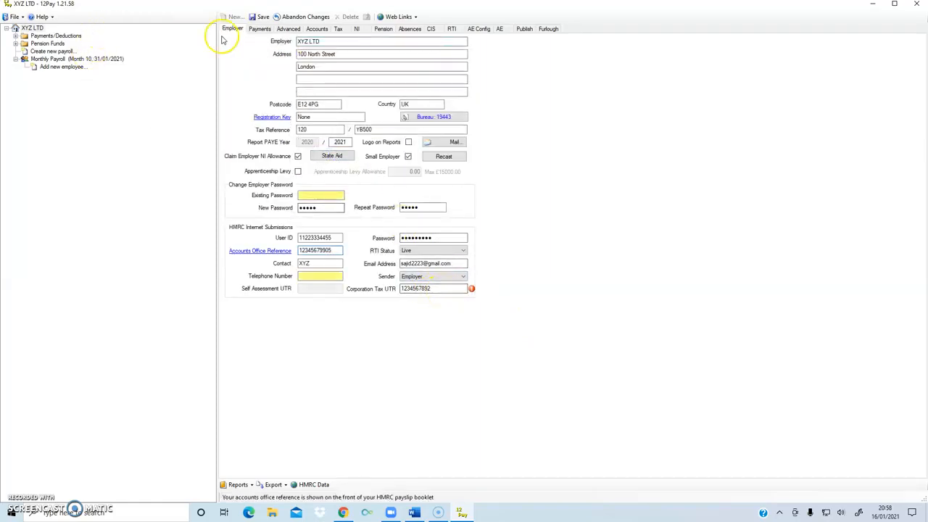
pyautogui.click(258, 30)
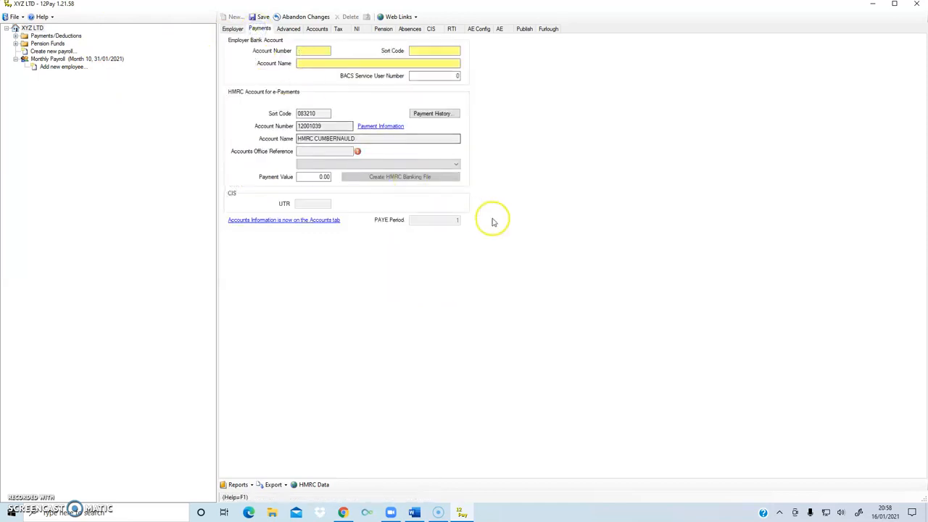
pyautogui.click(302, 49)
# Fill in the employer's bank account number, sort code and account name 'XYZ LTD'.
pyautogui.click(312, 51)
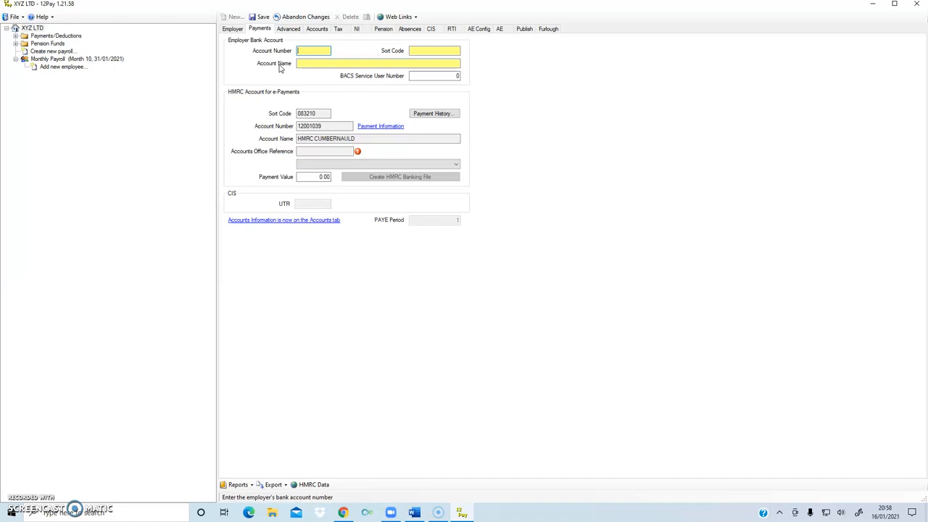
pyautogui.click(334, 48)
pyautogui.write('11223344')
pyautogui.click(449, 48)
pyautogui.write('112233')
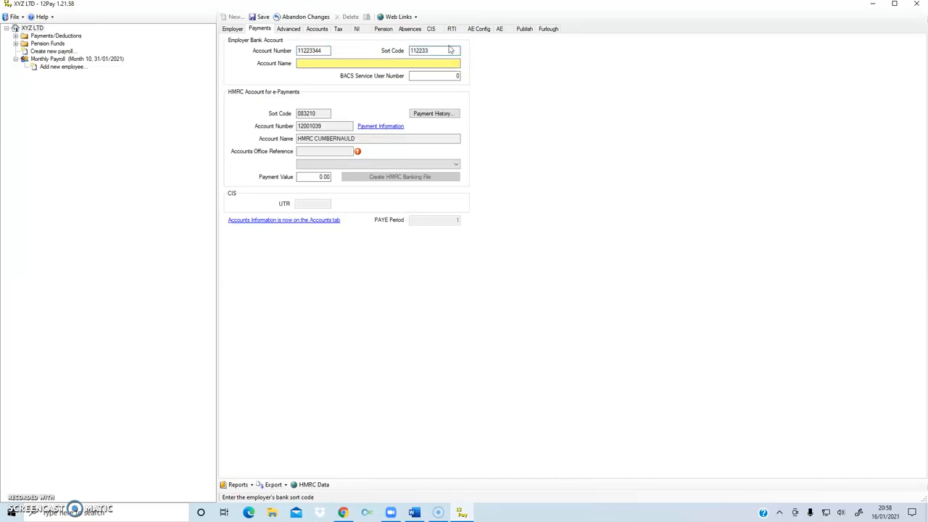
pyautogui.click(353, 63)
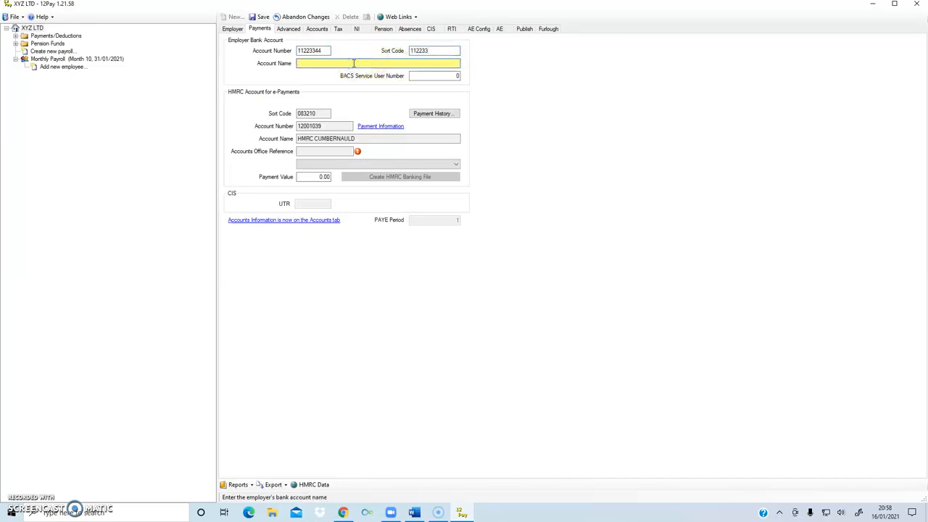
pyautogui.write('XY')
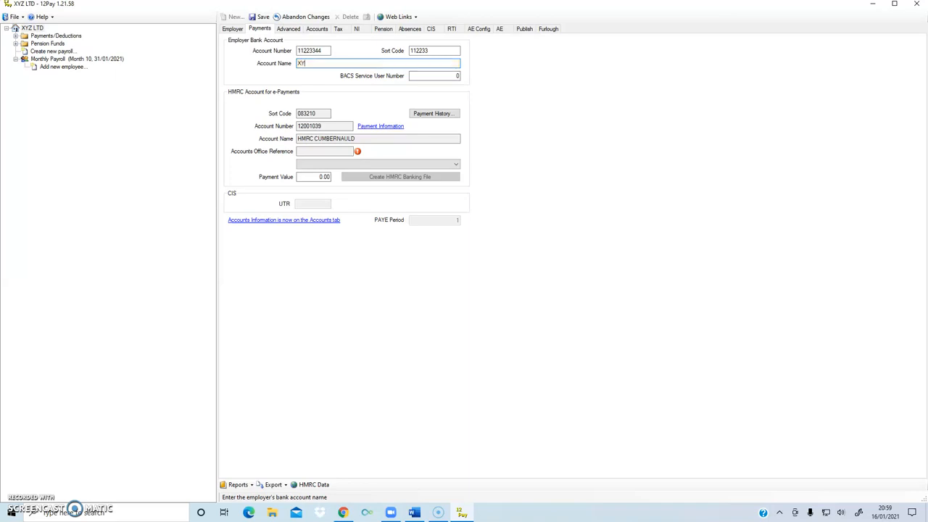
pyautogui.write('Z LTD')
pyautogui.click(288, 29)
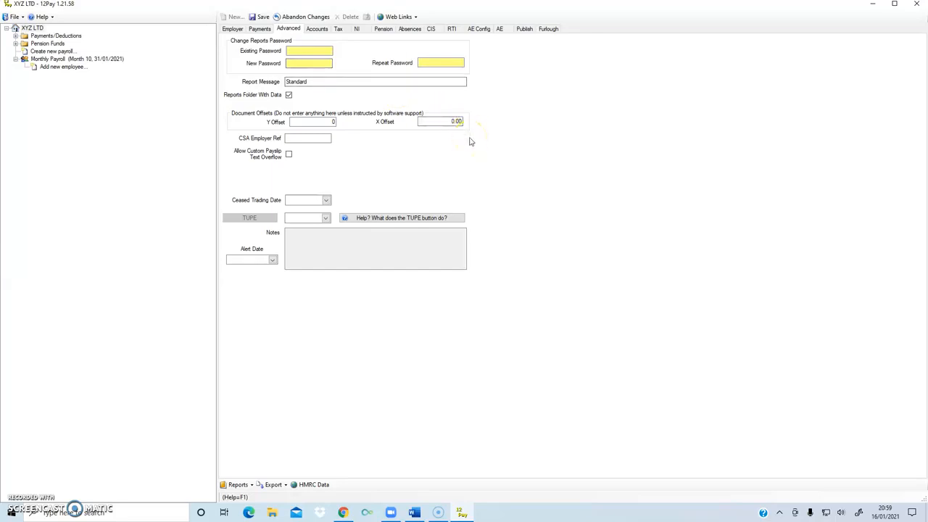
# Review the accounts settings and tax tables, including the Scottish 19% and 20% bands and student loan thresholds.
pyautogui.click(318, 31)
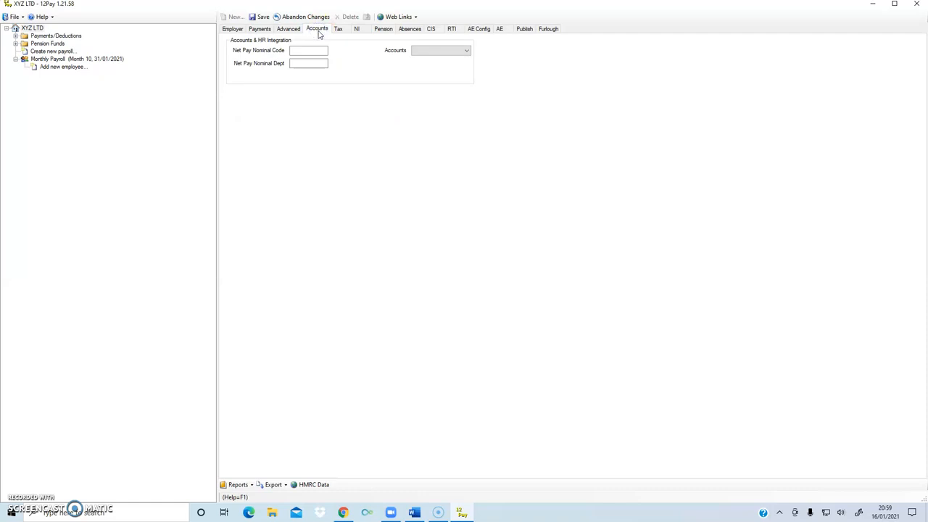
pyautogui.click(341, 32)
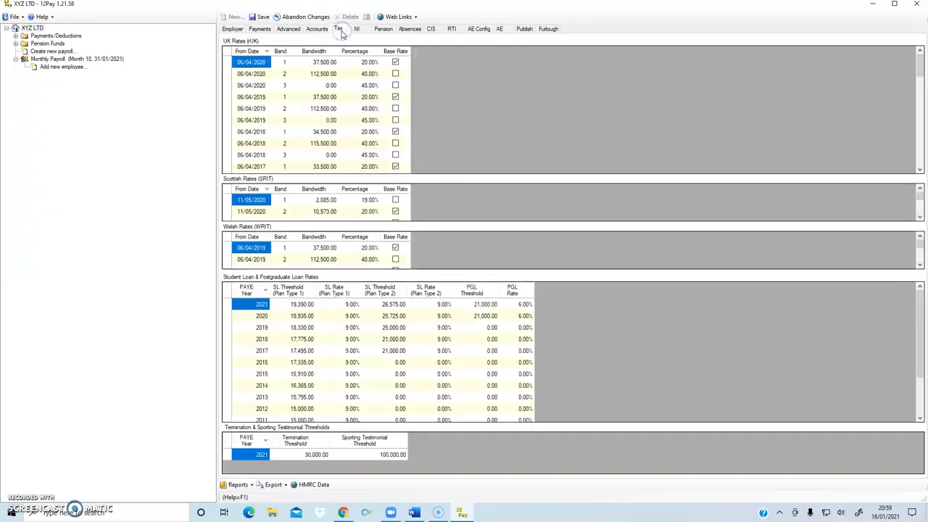
pyautogui.click(406, 136)
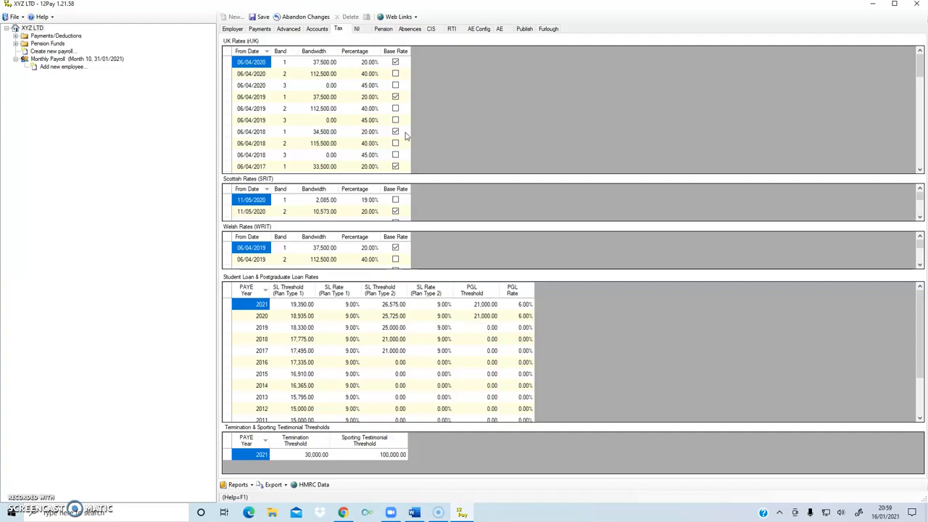
pyautogui.click(367, 200)
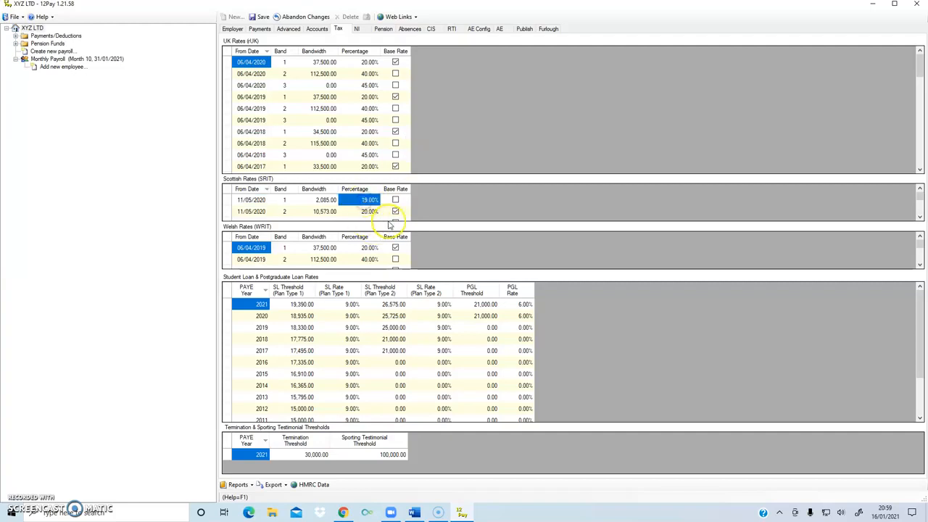
pyautogui.click(369, 211)
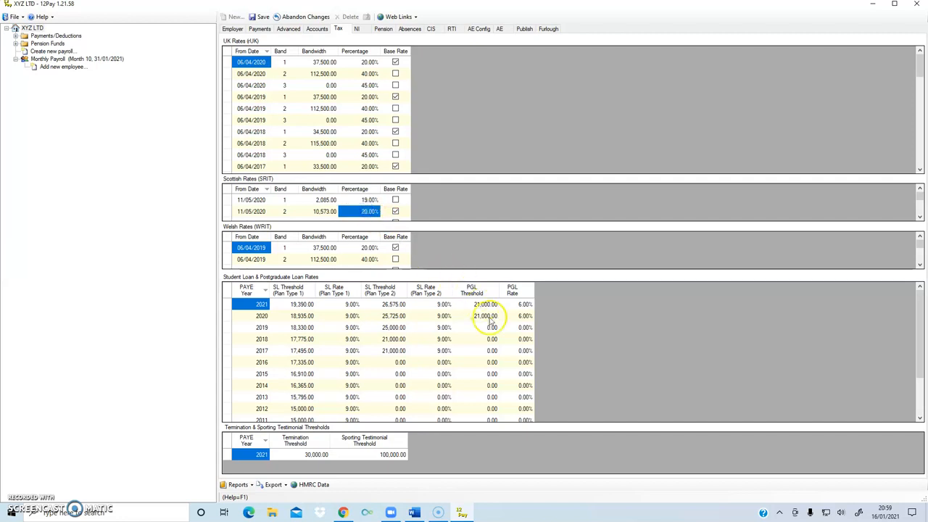
pyautogui.click(262, 317)
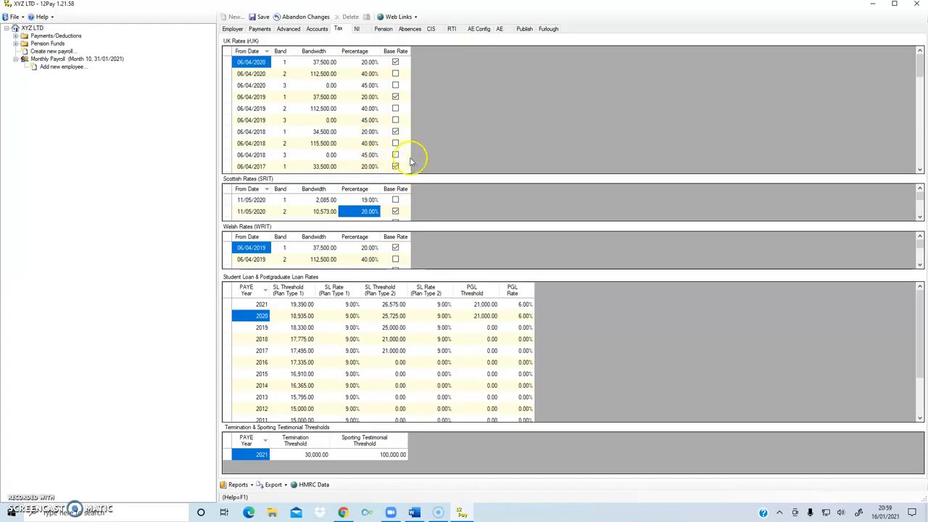
# Look through the NI, pension, absence and CIS rate pages, ending on the RTI list.
pyautogui.click(359, 31)
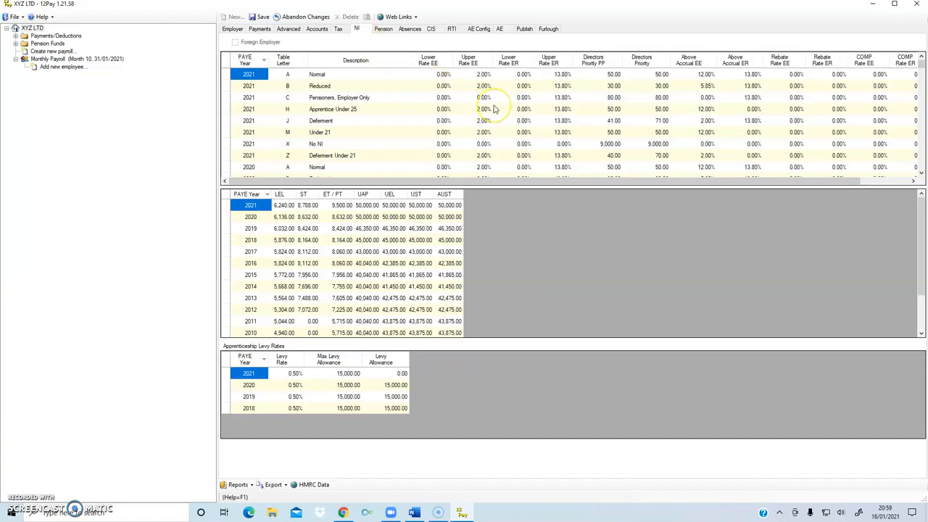
pyautogui.click(384, 29)
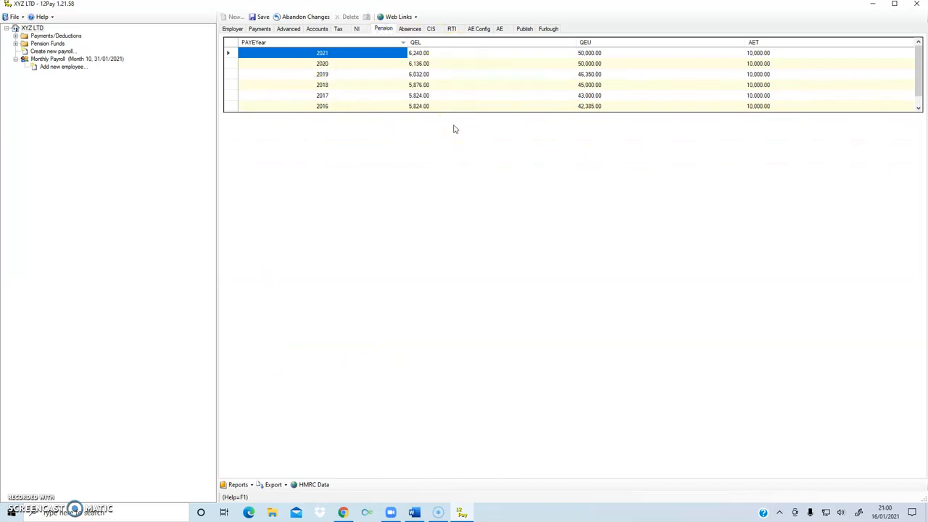
pyautogui.click(410, 29)
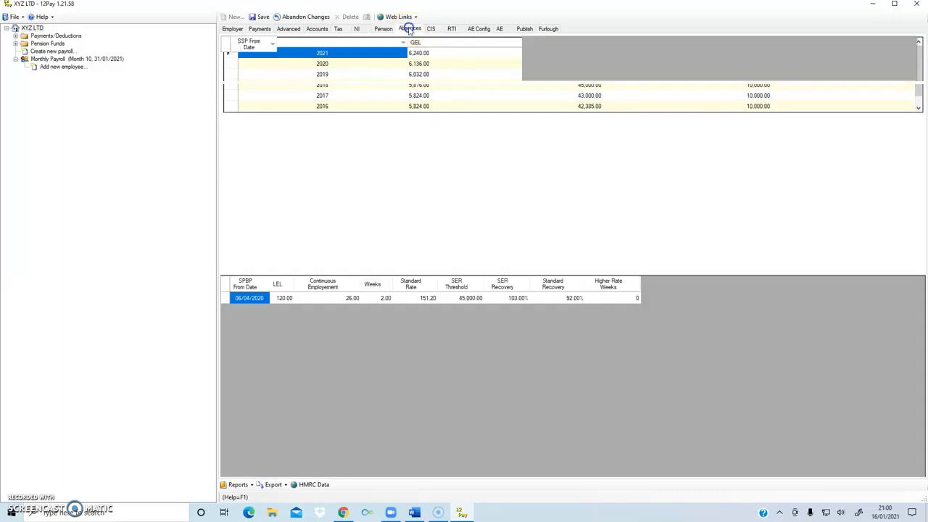
pyautogui.click(432, 29)
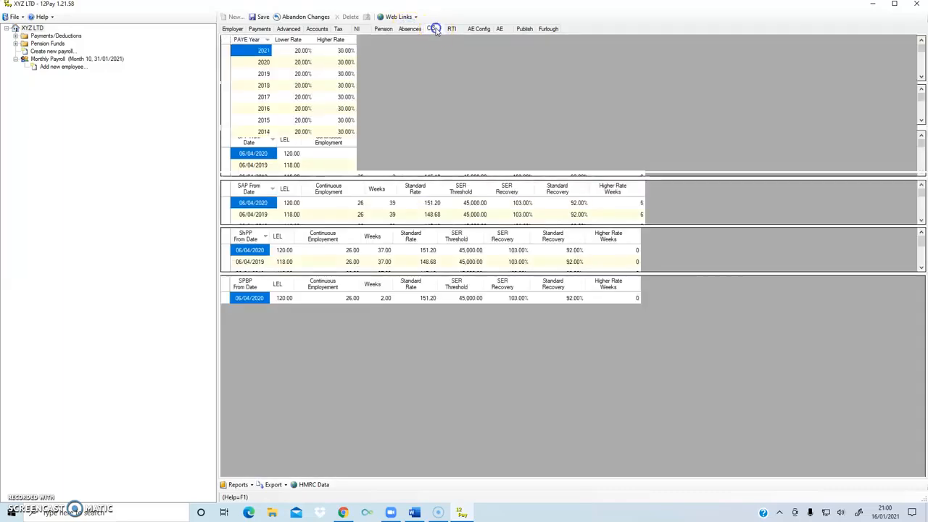
pyautogui.click(452, 29)
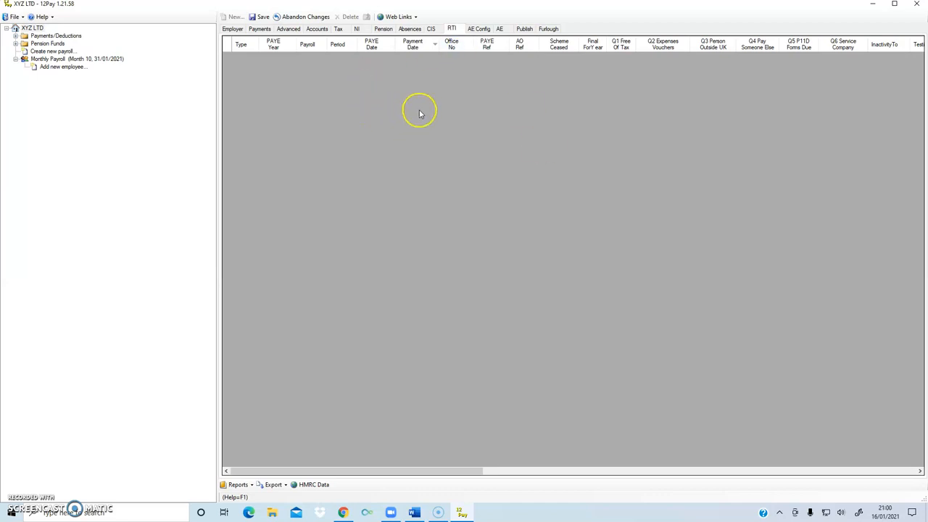
# Look through the AE Config, AE, Publish and Furlough pages, then go back to Employer details.
pyautogui.click(479, 28)
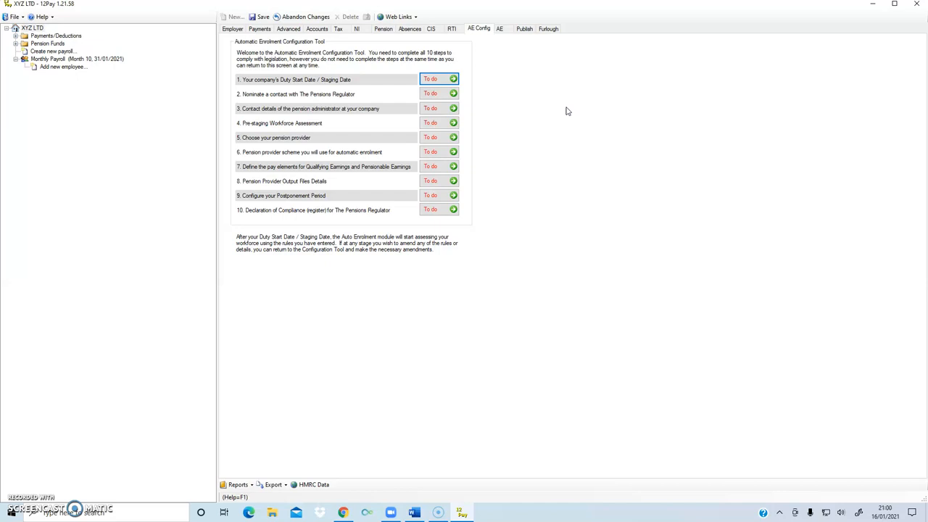
pyautogui.click(500, 29)
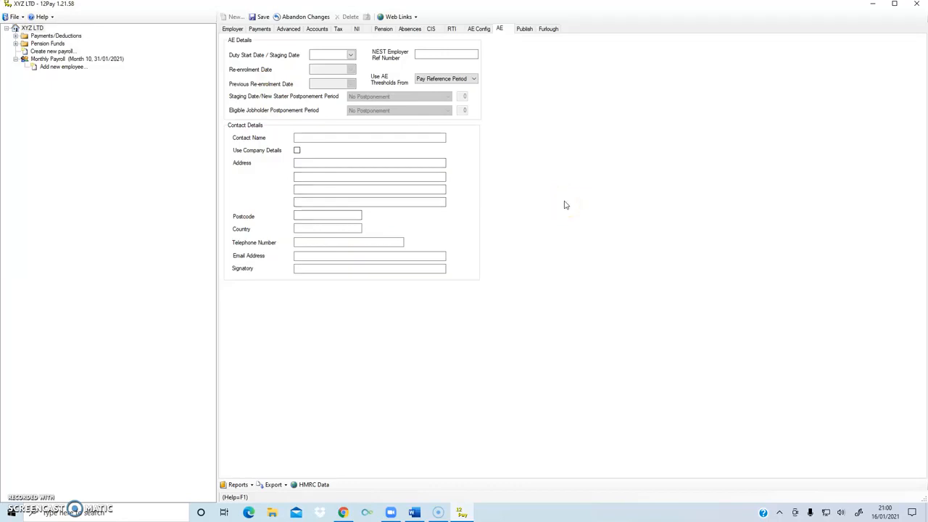
pyautogui.click(524, 29)
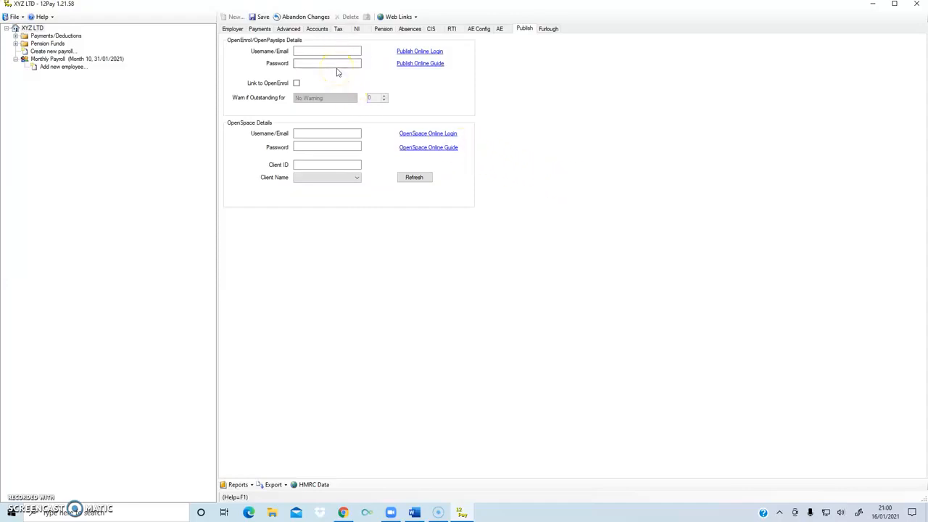
pyautogui.click(547, 29)
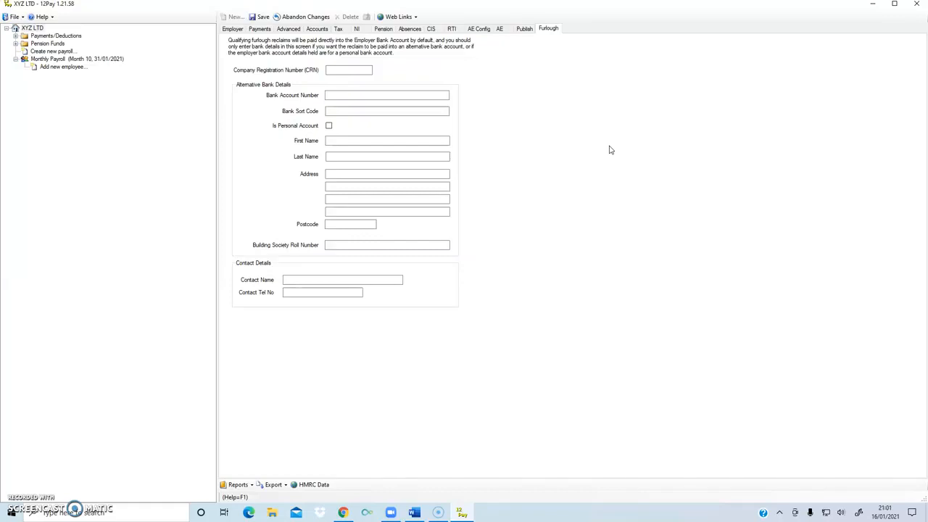
pyautogui.click(232, 28)
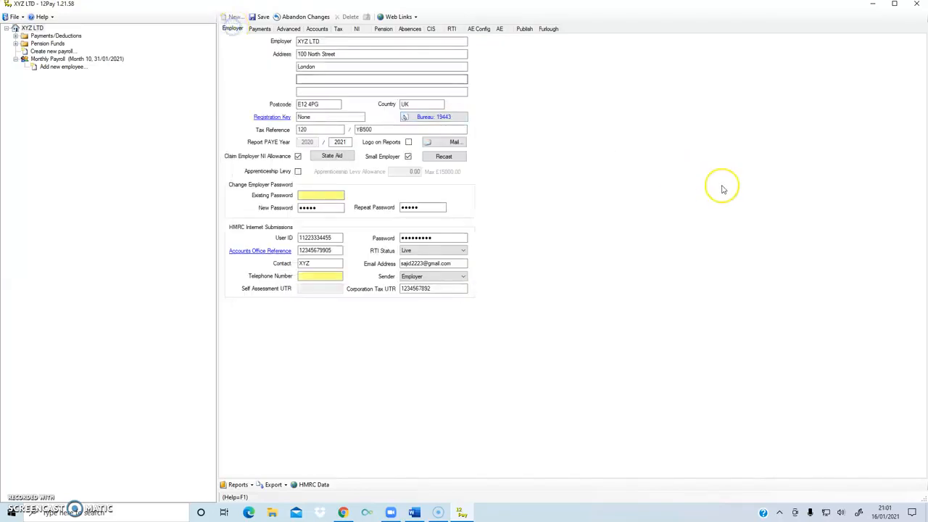